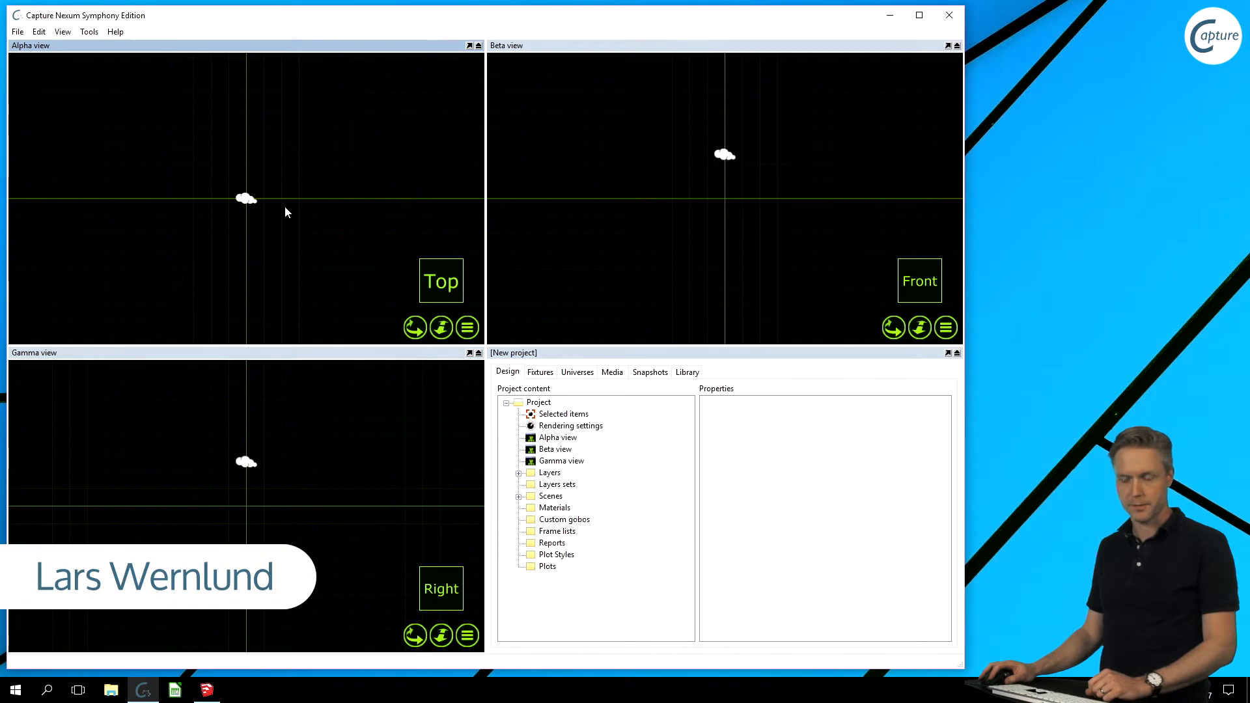
# - Import Chateau.skp through File > Import Model, continuing past the log reporting 7706 polygons and 607 lines
pyautogui.click(219, 688)
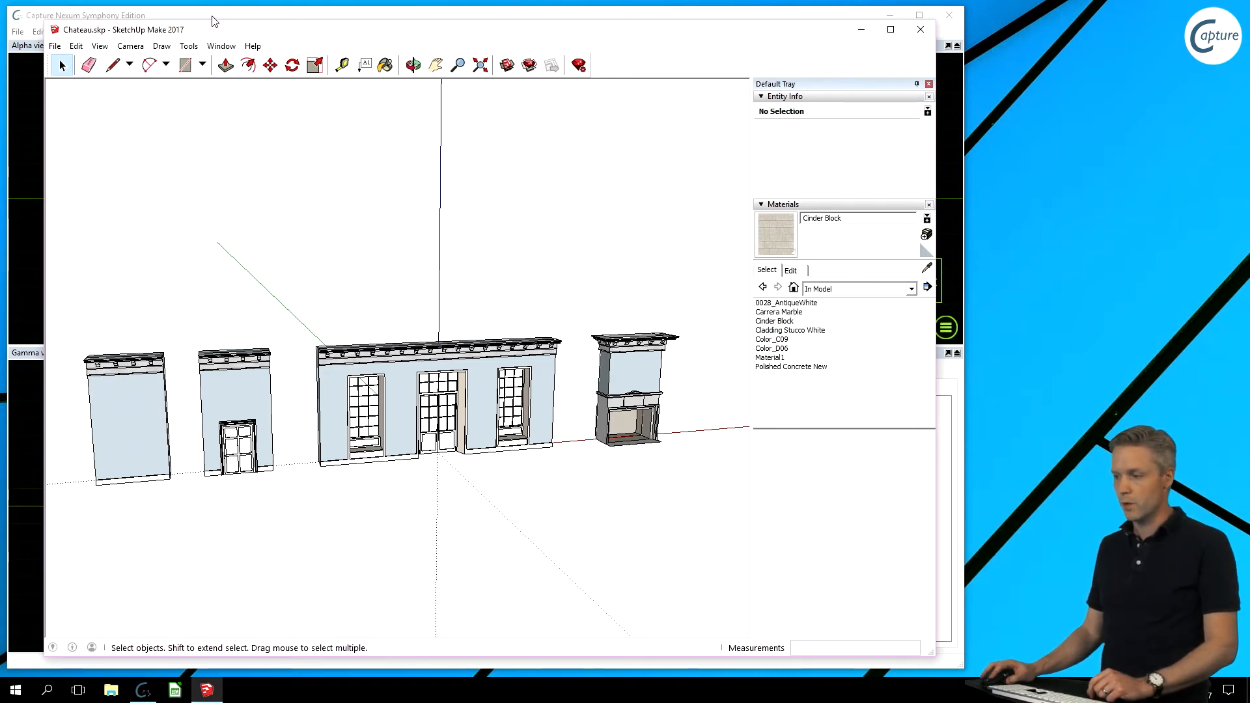
pyautogui.click(30, 53)
pyautogui.click(18, 31)
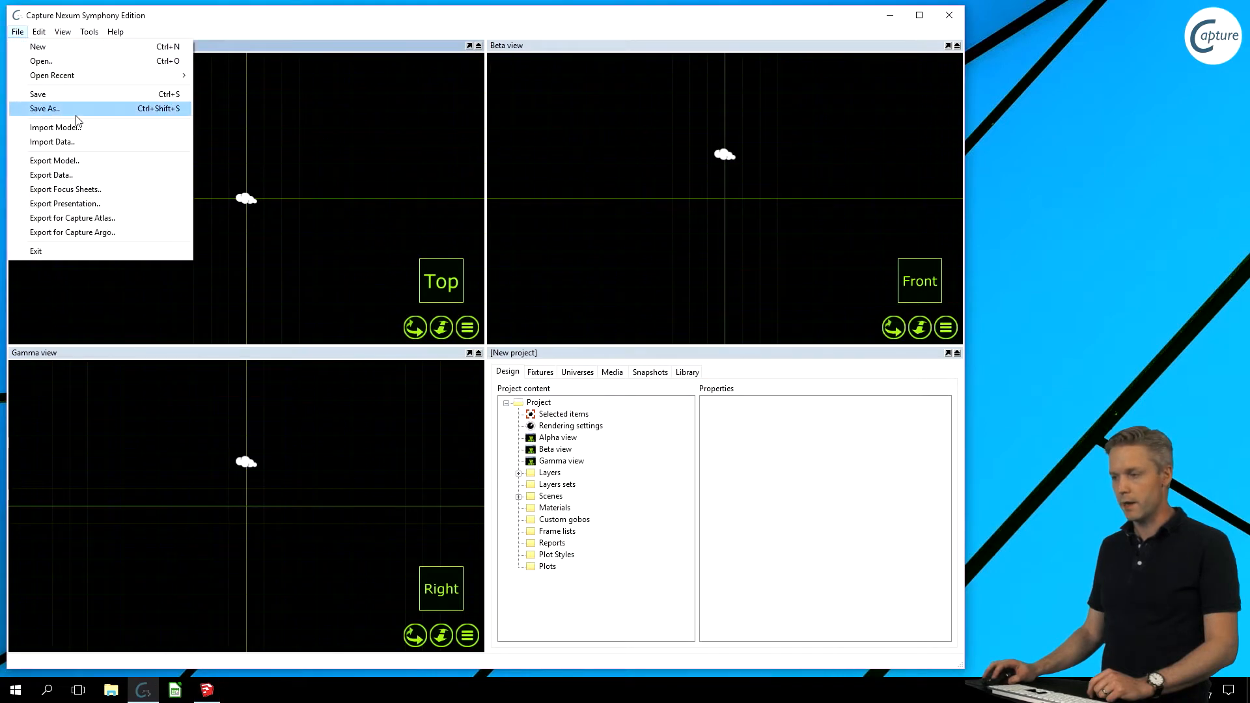
pyautogui.click(88, 133)
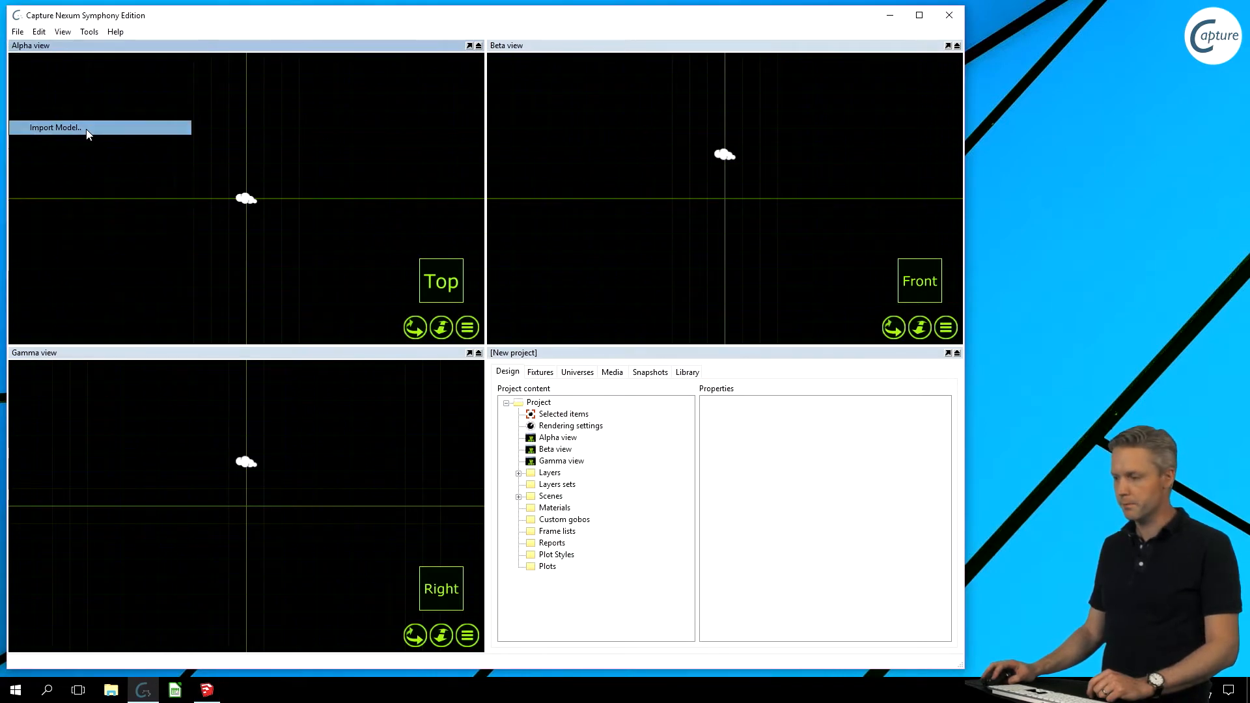
pyautogui.click(201, 158)
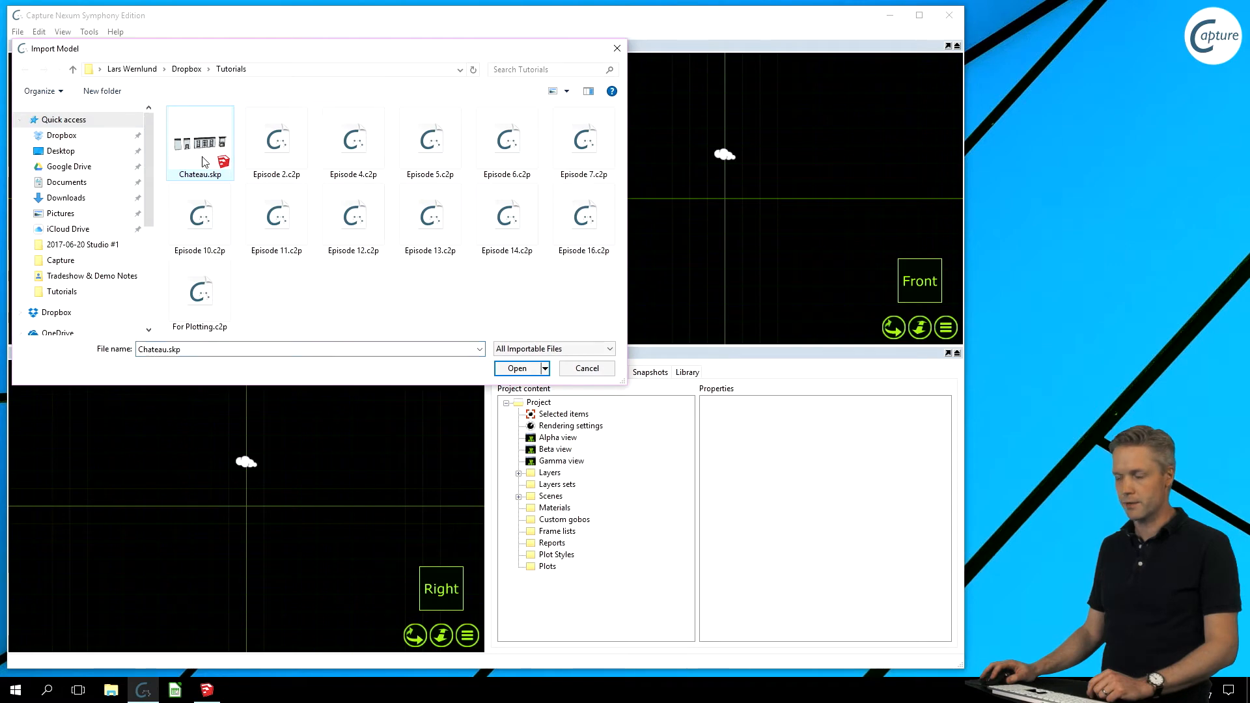
pyautogui.click(519, 369)
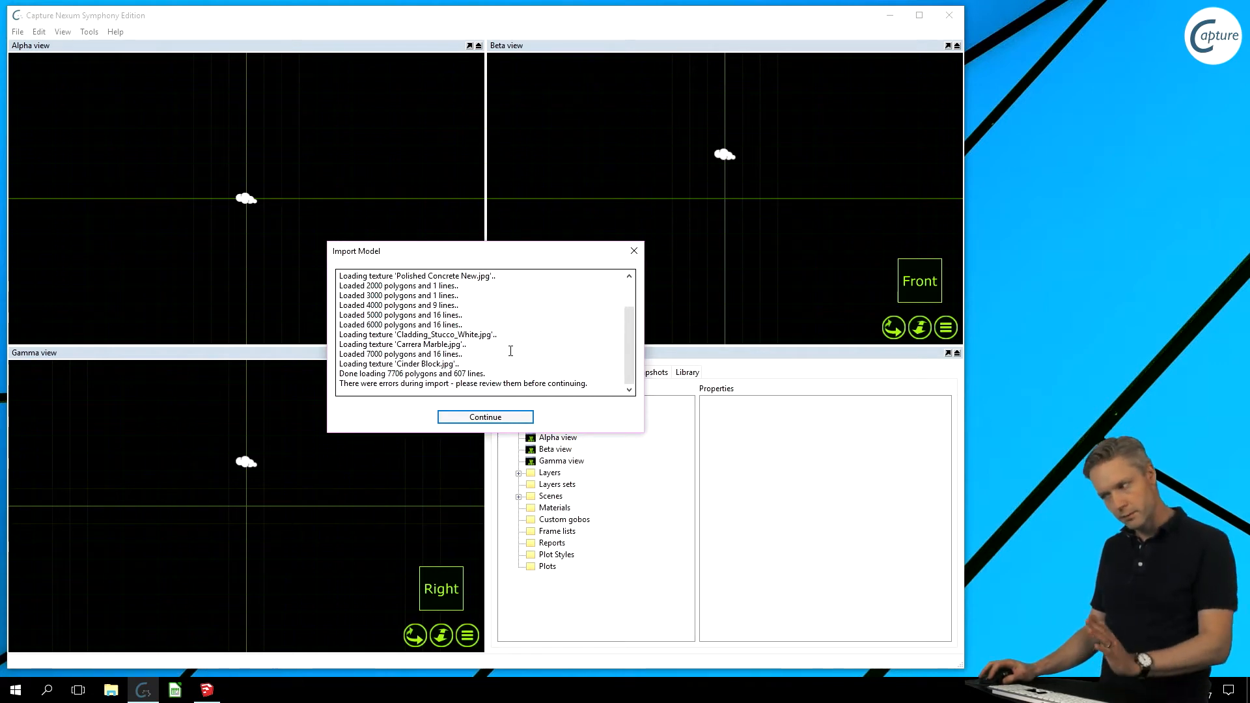
pyautogui.click(485, 420)
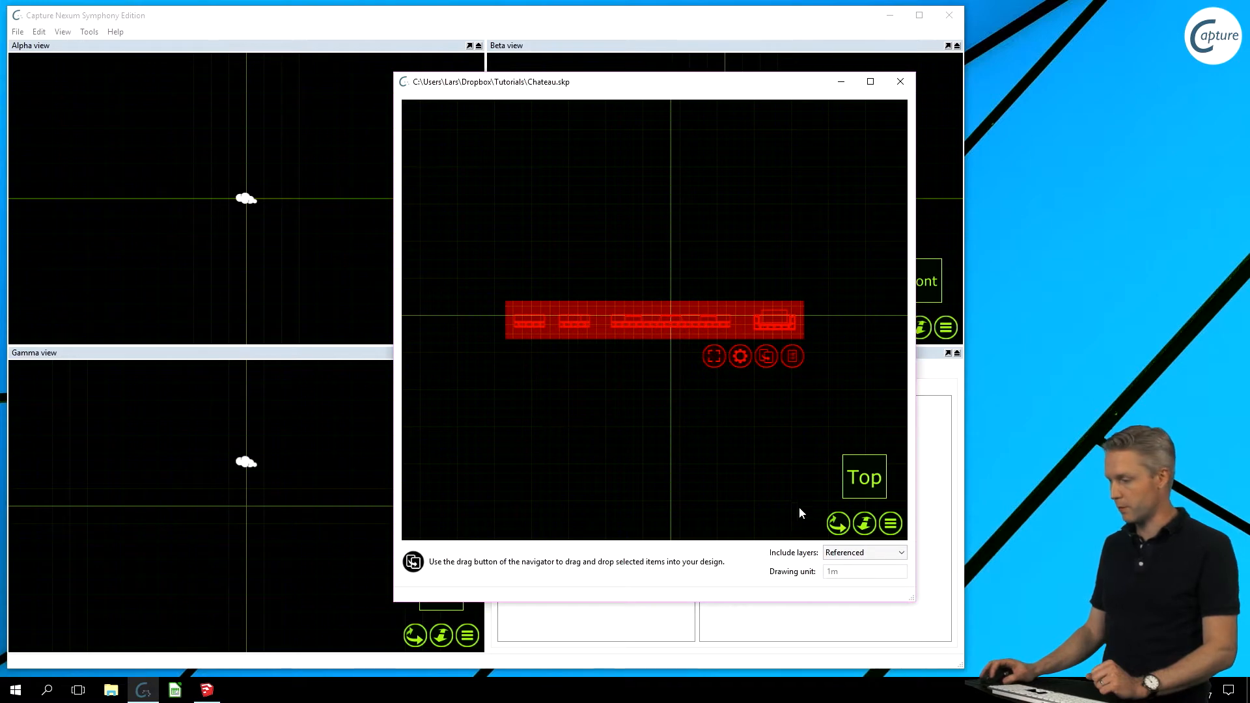
# - Switch the preview to 3D perspective and select individual wall pieces, the cornice and door element
pyautogui.click(837, 527)
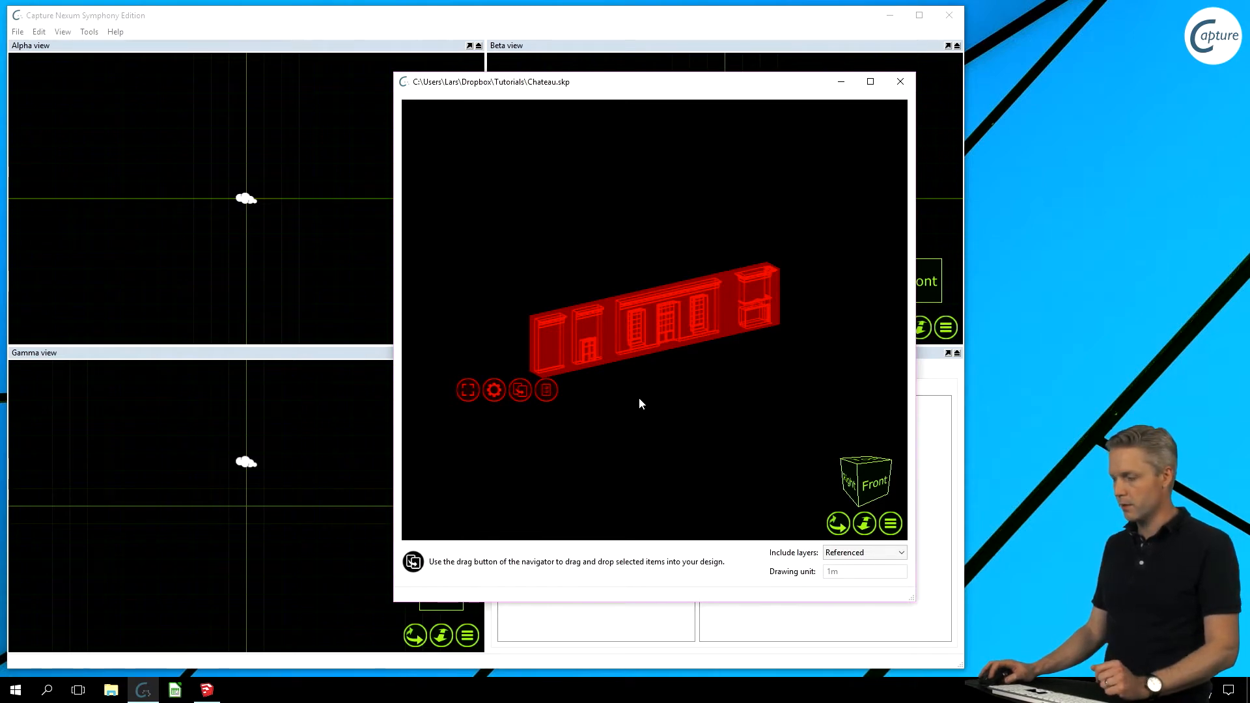
pyautogui.click(631, 381)
pyautogui.click(544, 324)
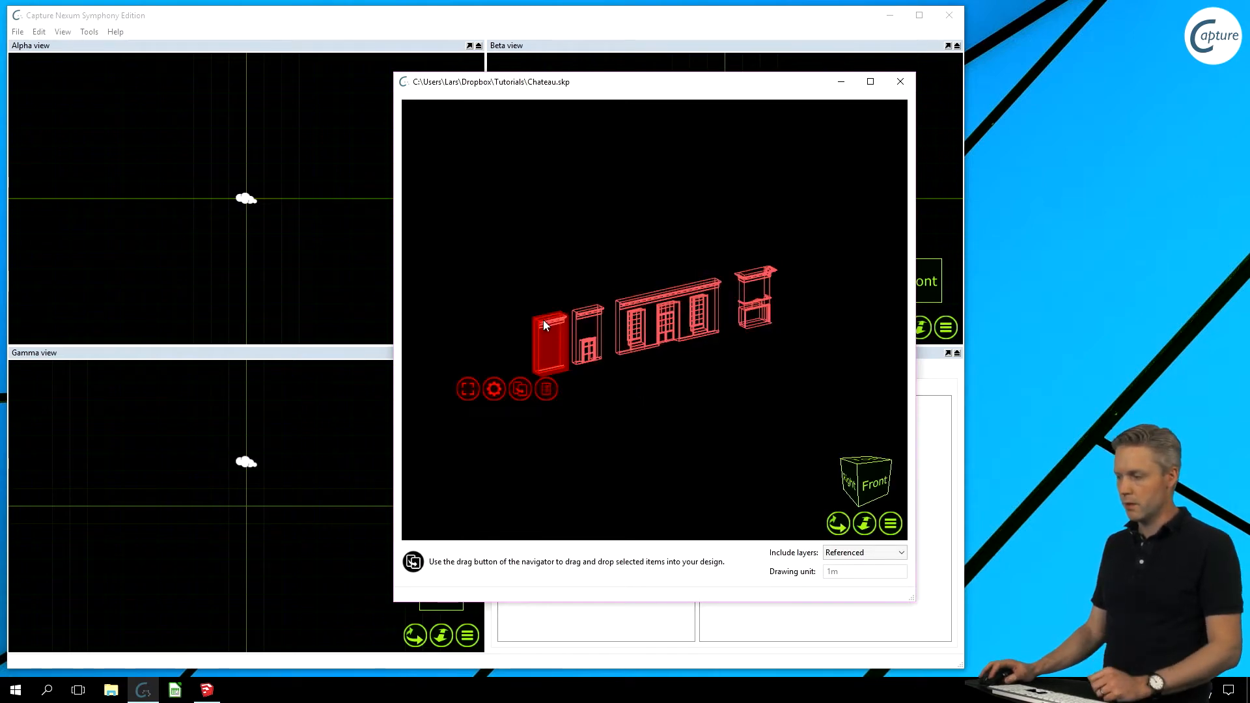
pyautogui.click(586, 317)
pyautogui.click(673, 295)
pyautogui.click(669, 325)
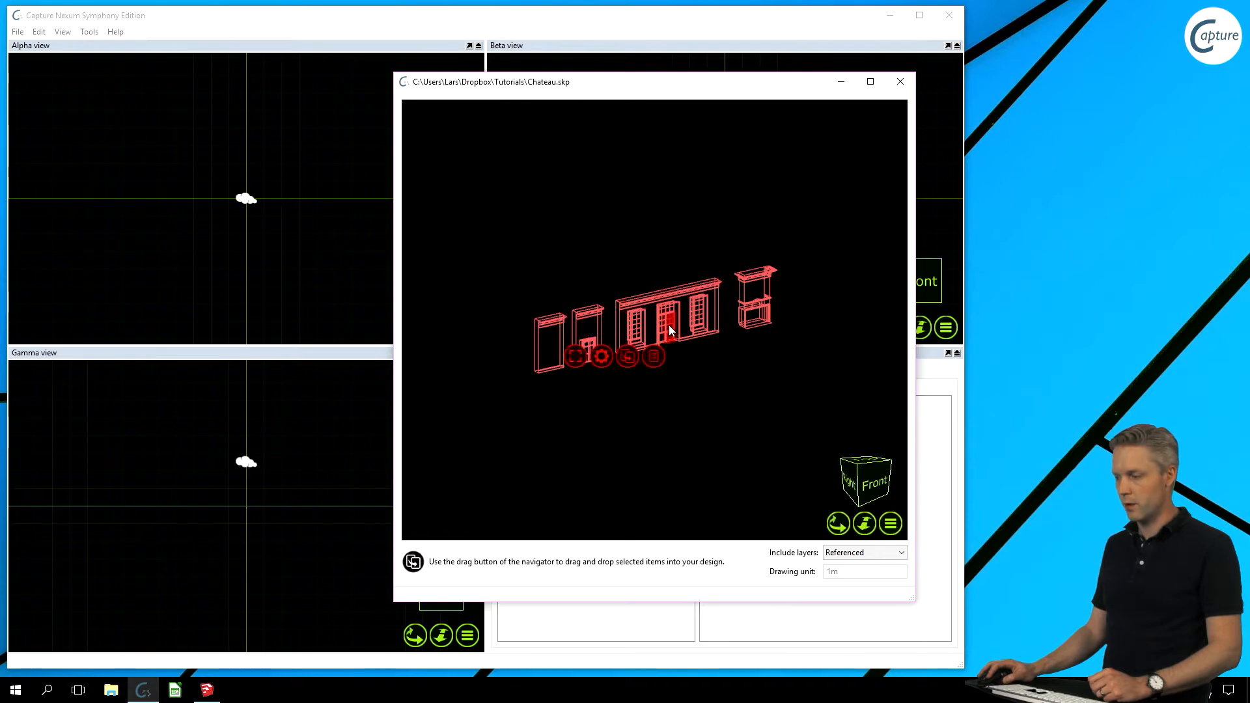
pyautogui.click(703, 316)
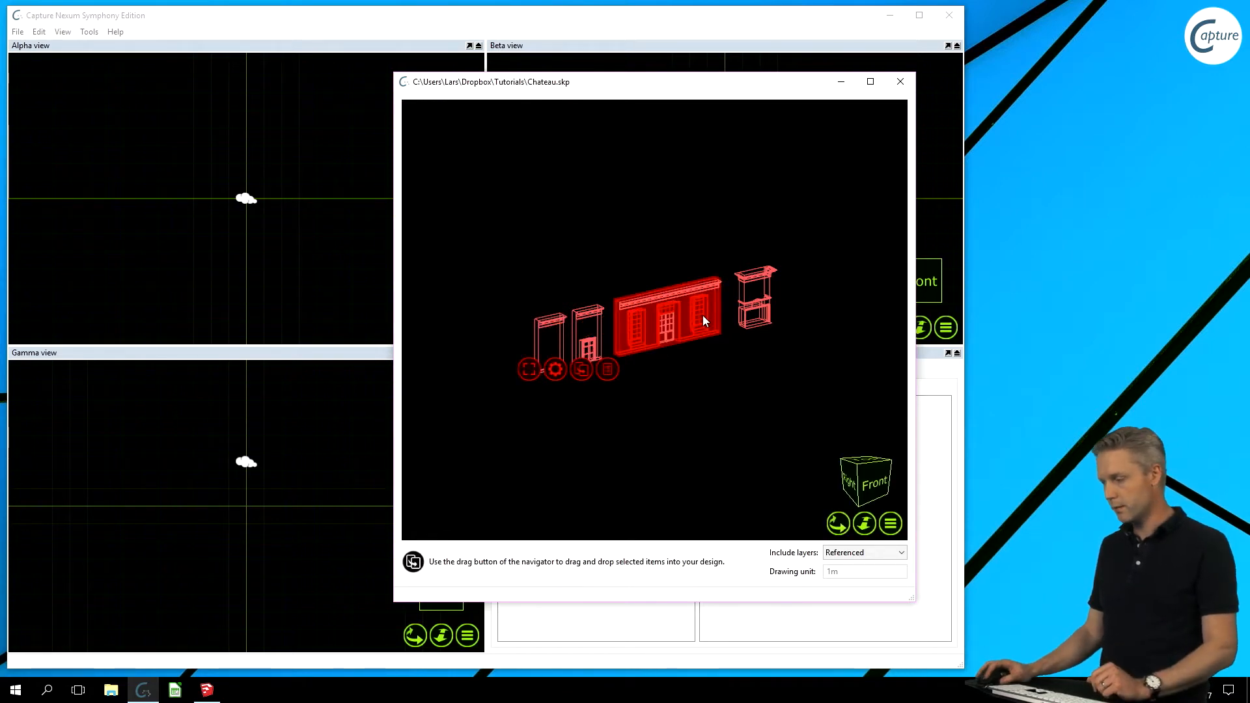
# - Marquee-select all Chateau wall pieces and drag them into the Top view
pyautogui.click(745, 428)
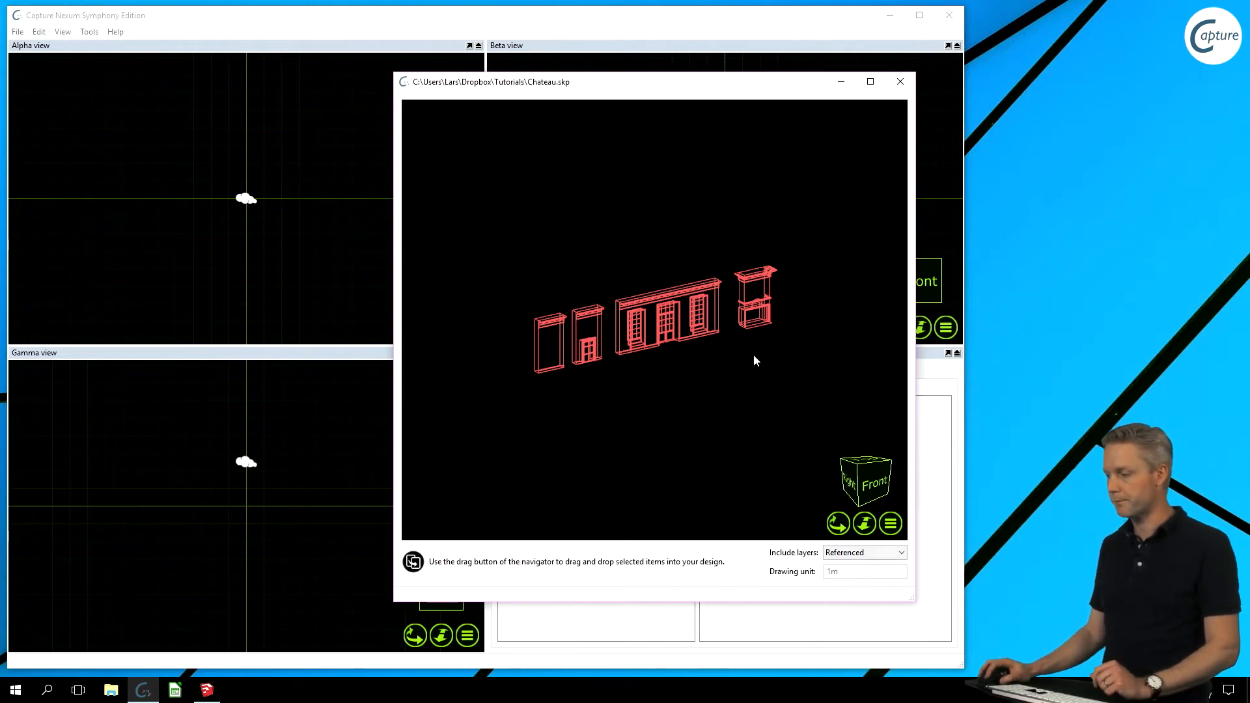
pyautogui.moveTo(485, 216); pyautogui.dragTo(807, 411)
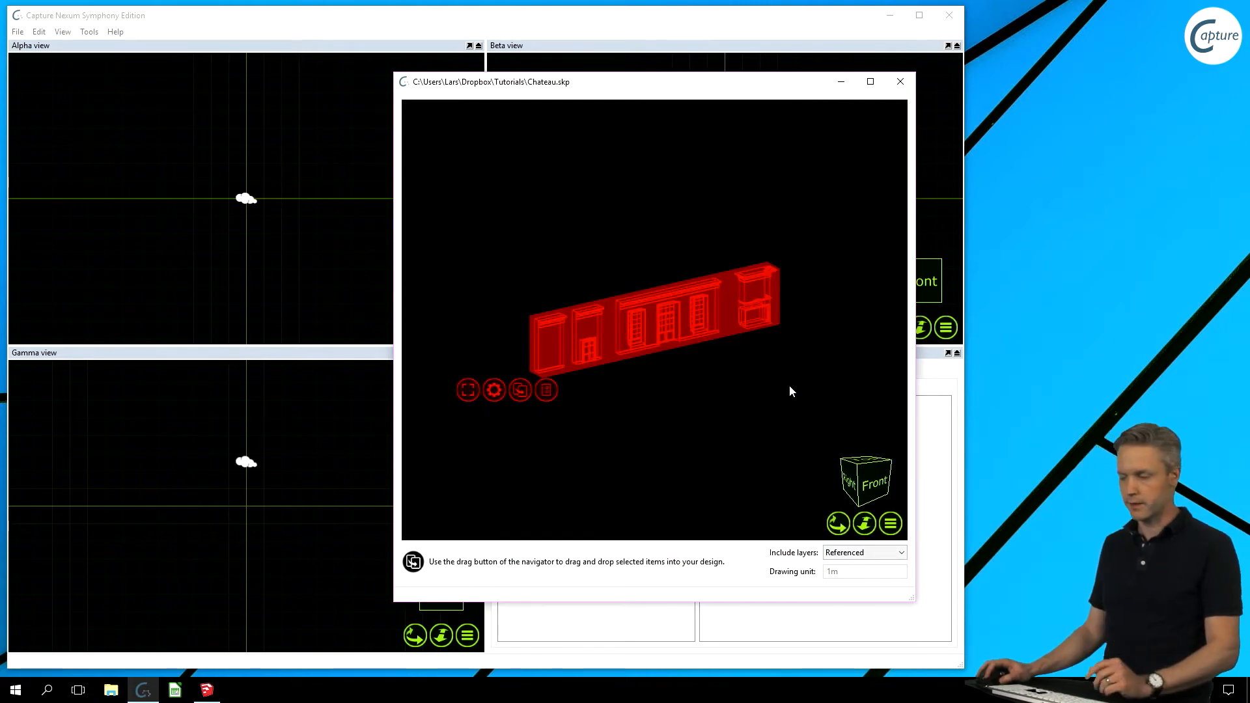
pyautogui.moveTo(520, 390); pyautogui.dragTo(216, 215)
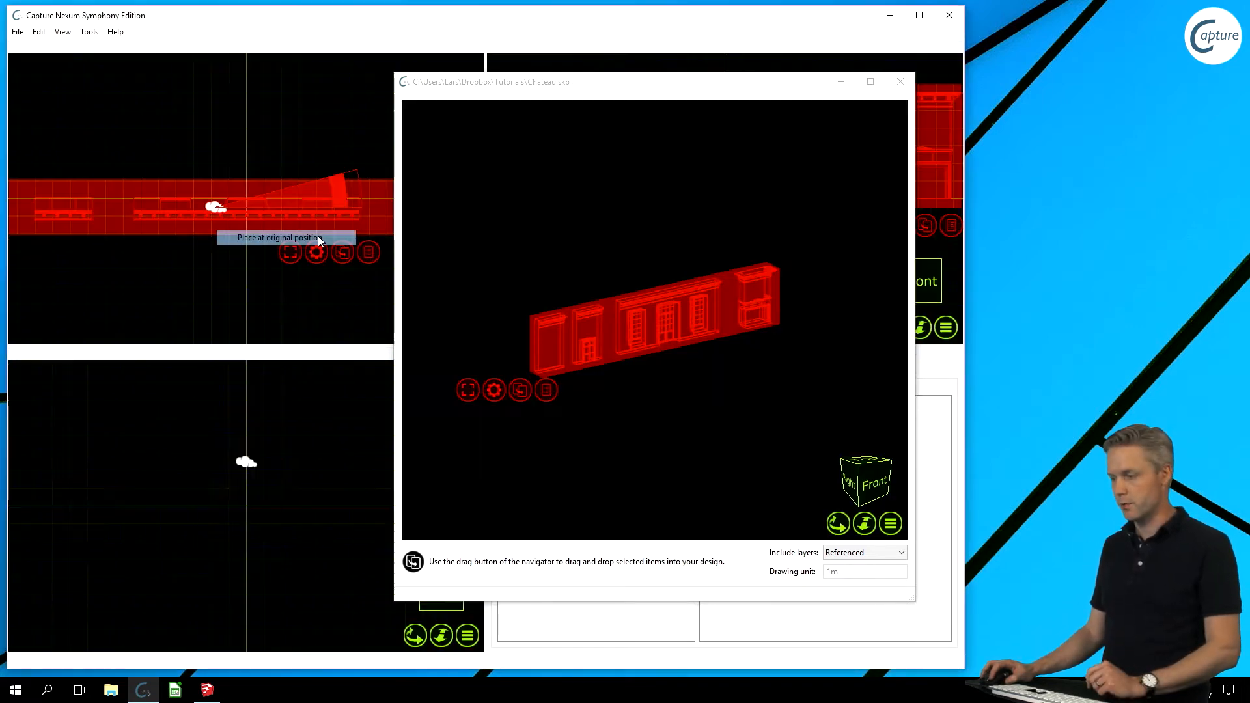
# - Place the Chateau walls at their original position and shift the preview window up-right
pyautogui.click(318, 237)
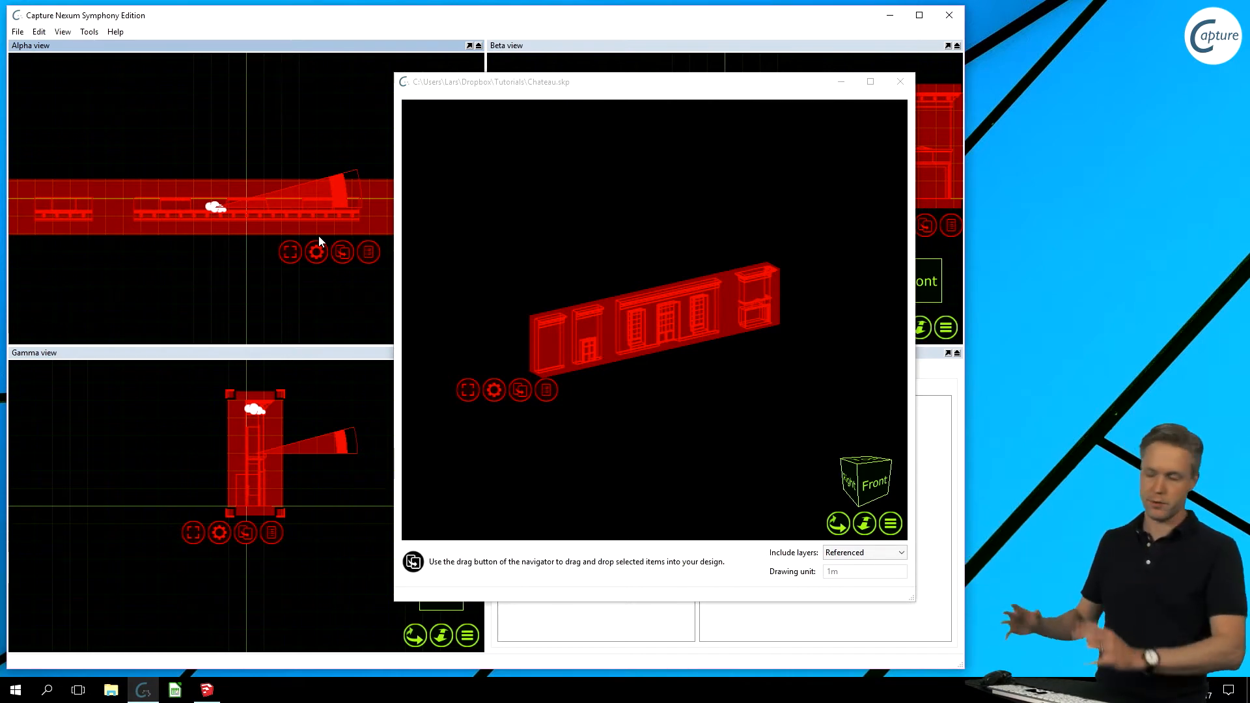
pyautogui.scroll(-3, 266, 263)
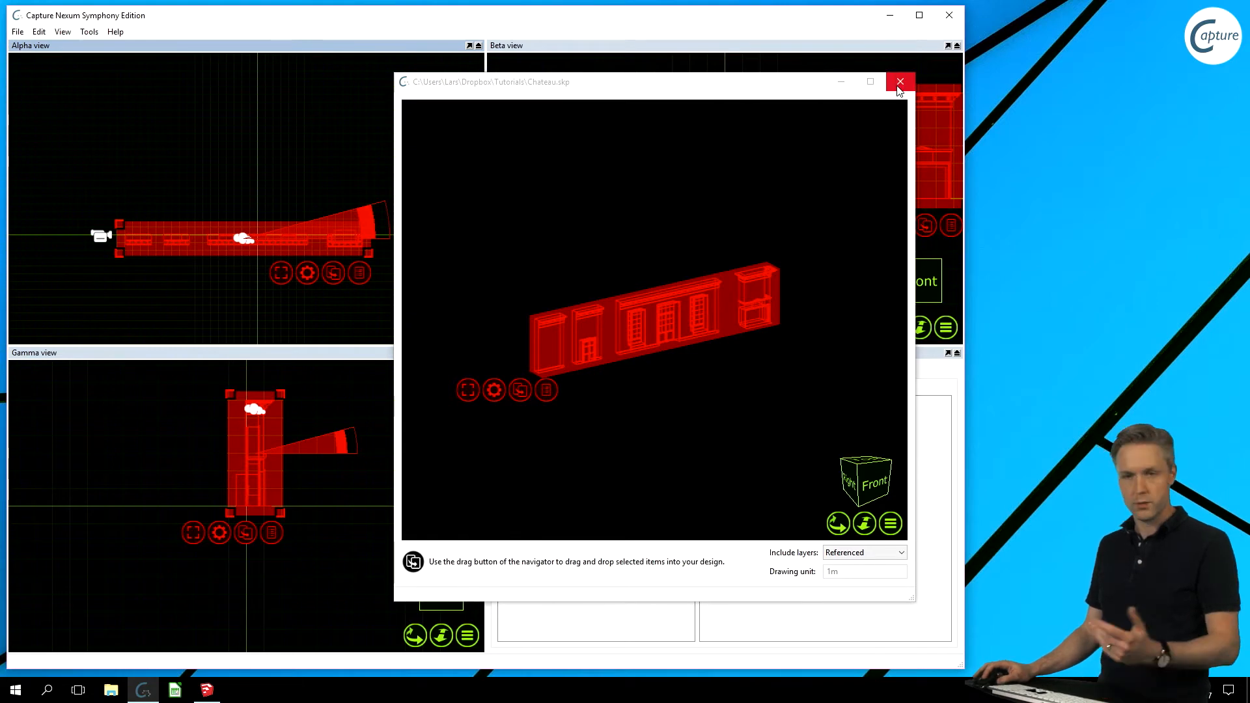
pyautogui.moveTo(674, 82); pyautogui.dragTo(690, 69)
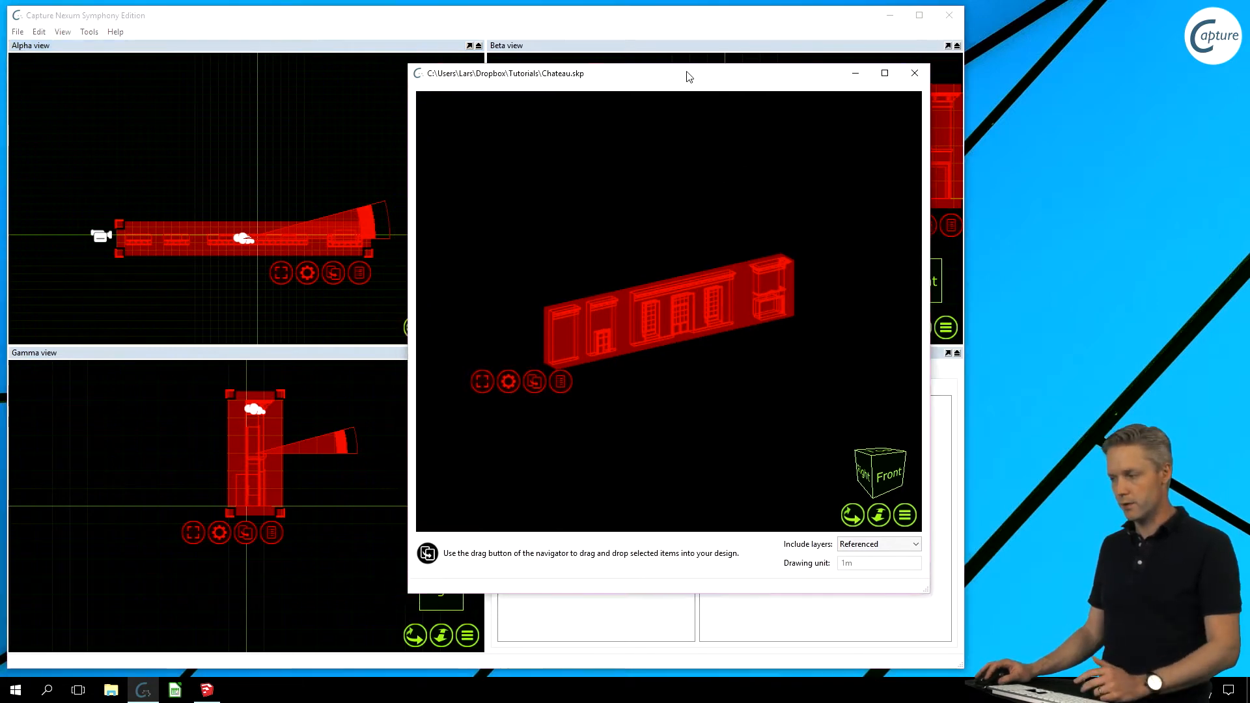
# - Select only the door wall section and place it where dropped in the Top view
pyautogui.click(674, 142)
pyautogui.moveTo(579, 257); pyautogui.dragTo(640, 386)
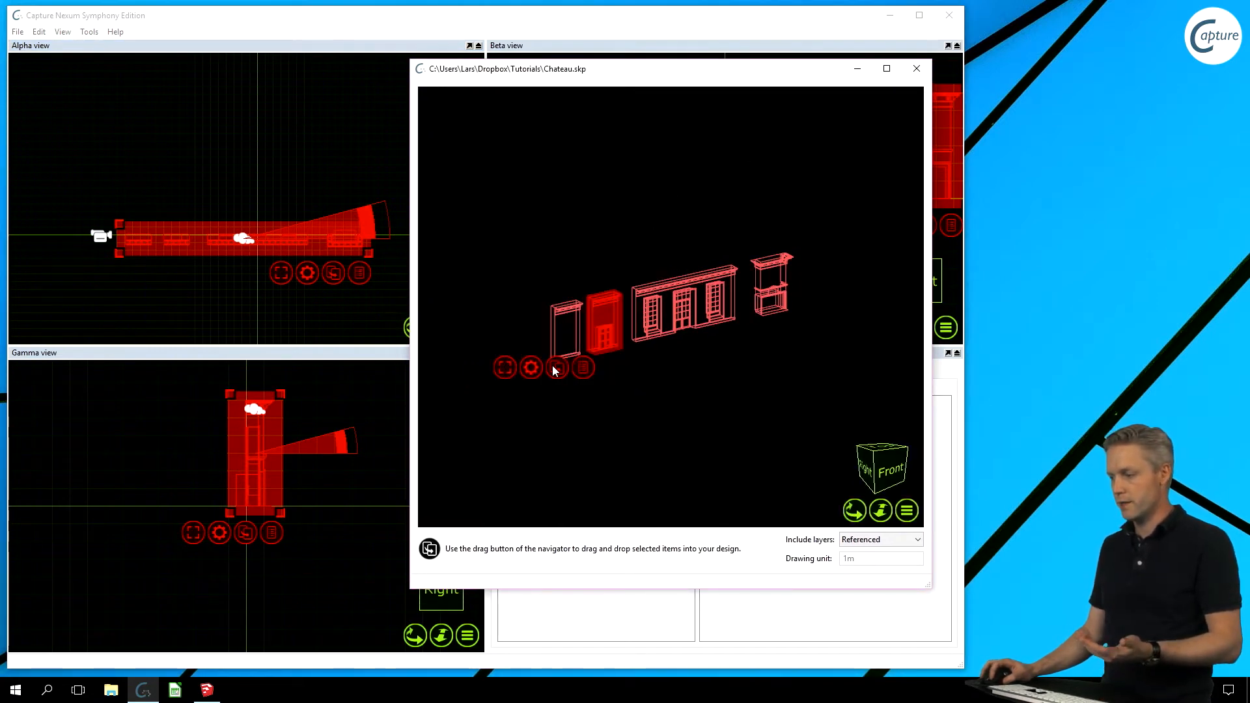
pyautogui.moveTo(553, 371); pyautogui.dragTo(166, 170)
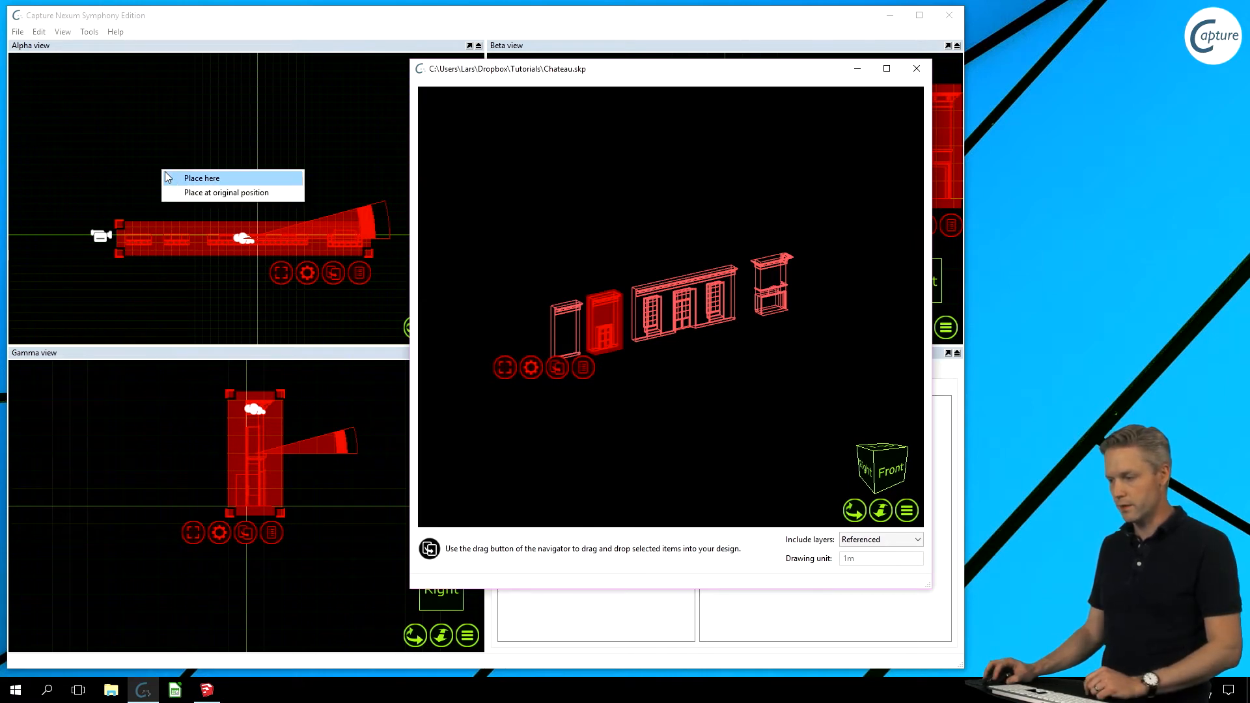
pyautogui.click(167, 174)
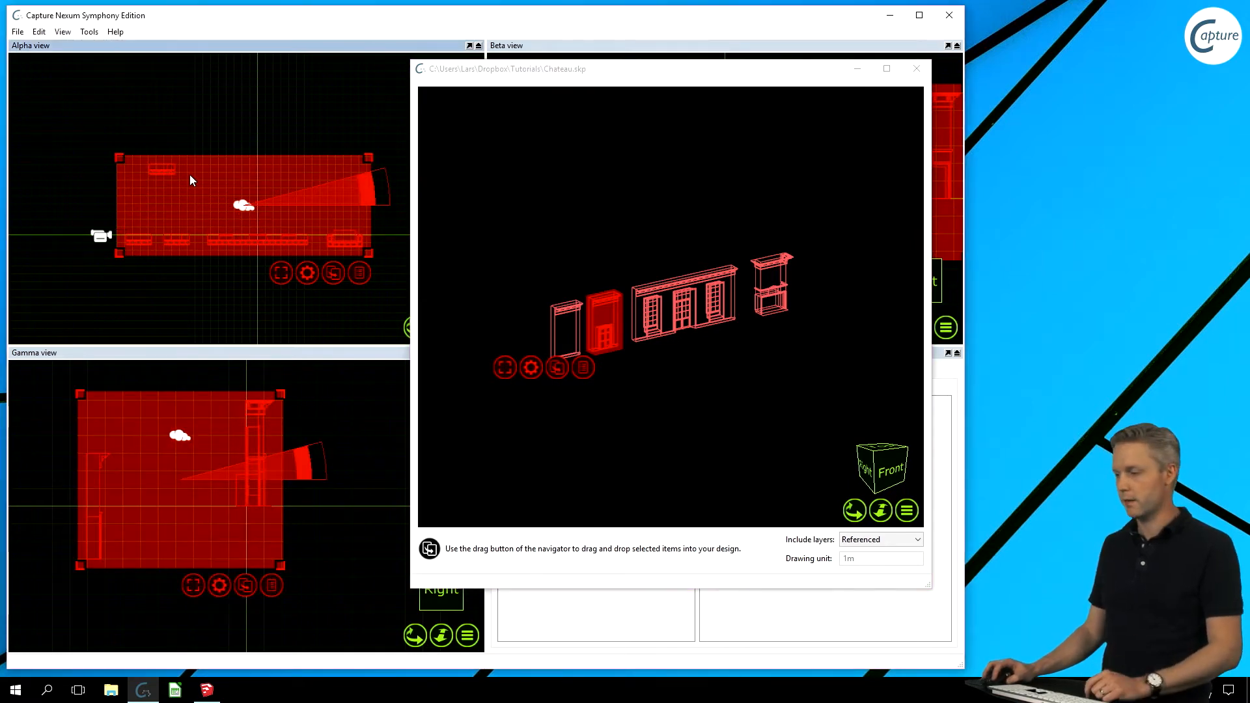
# - Select the rightmost wall element, clear the selection, and close the Chateau.skp preview
pyautogui.click(771, 287)
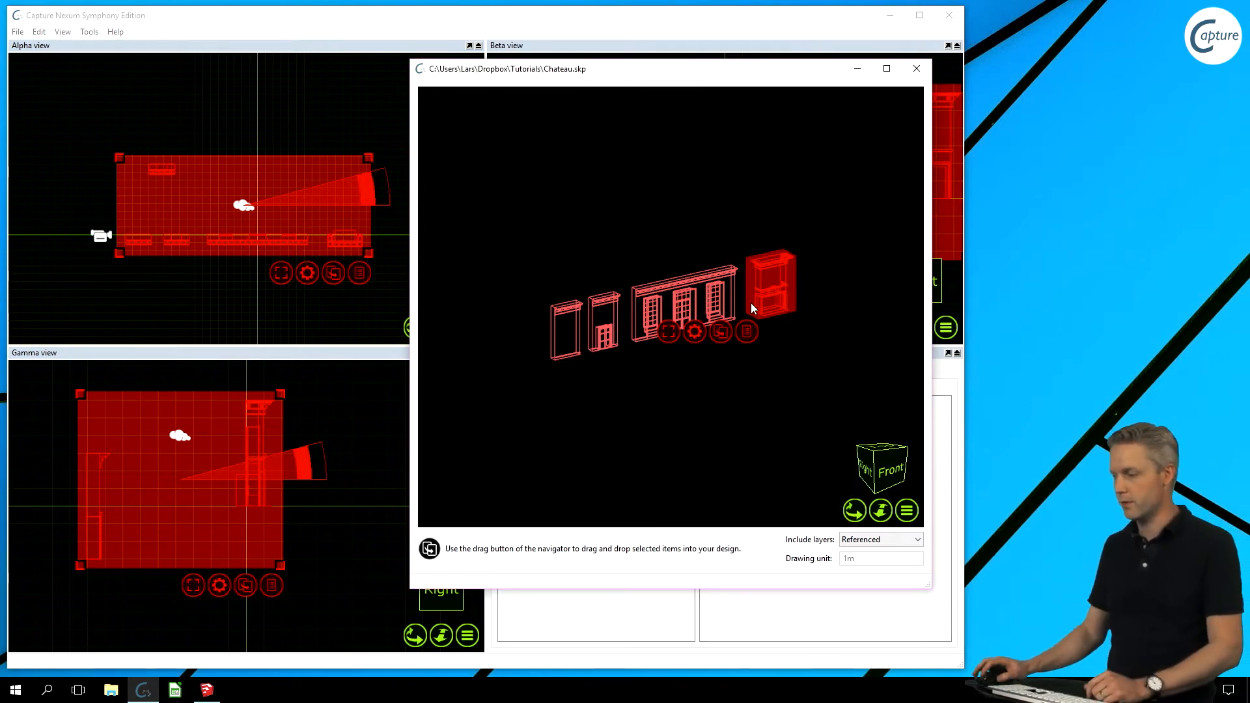
pyautogui.click(618, 212)
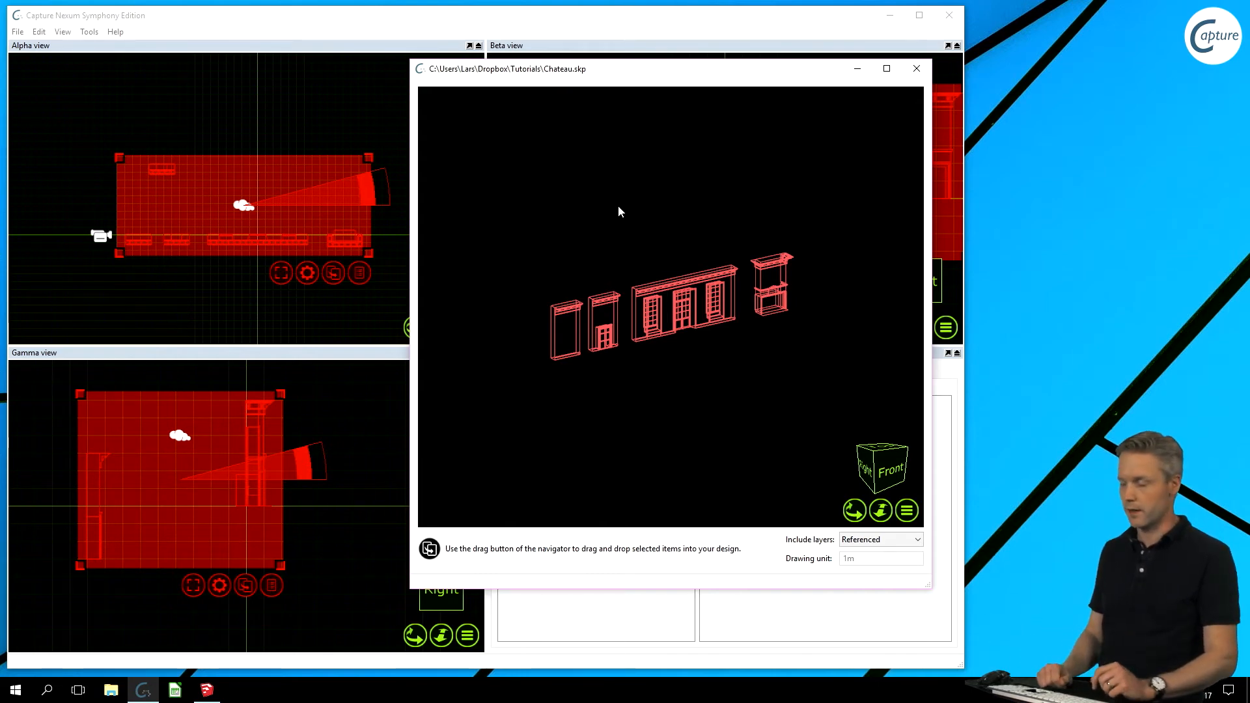
pyautogui.click(917, 69)
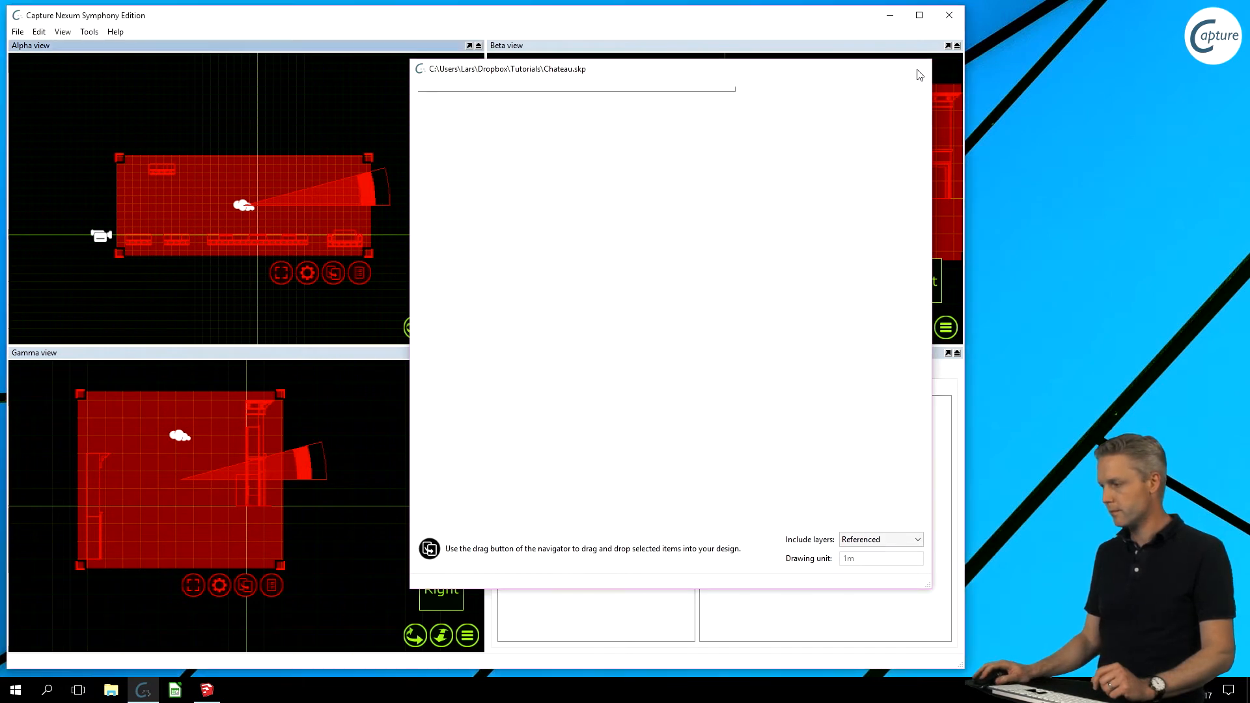
# - Deselect the walls, expand the project's Materials and Layers (Layer0), and bring SketchUp forward
pyautogui.click(431, 223)
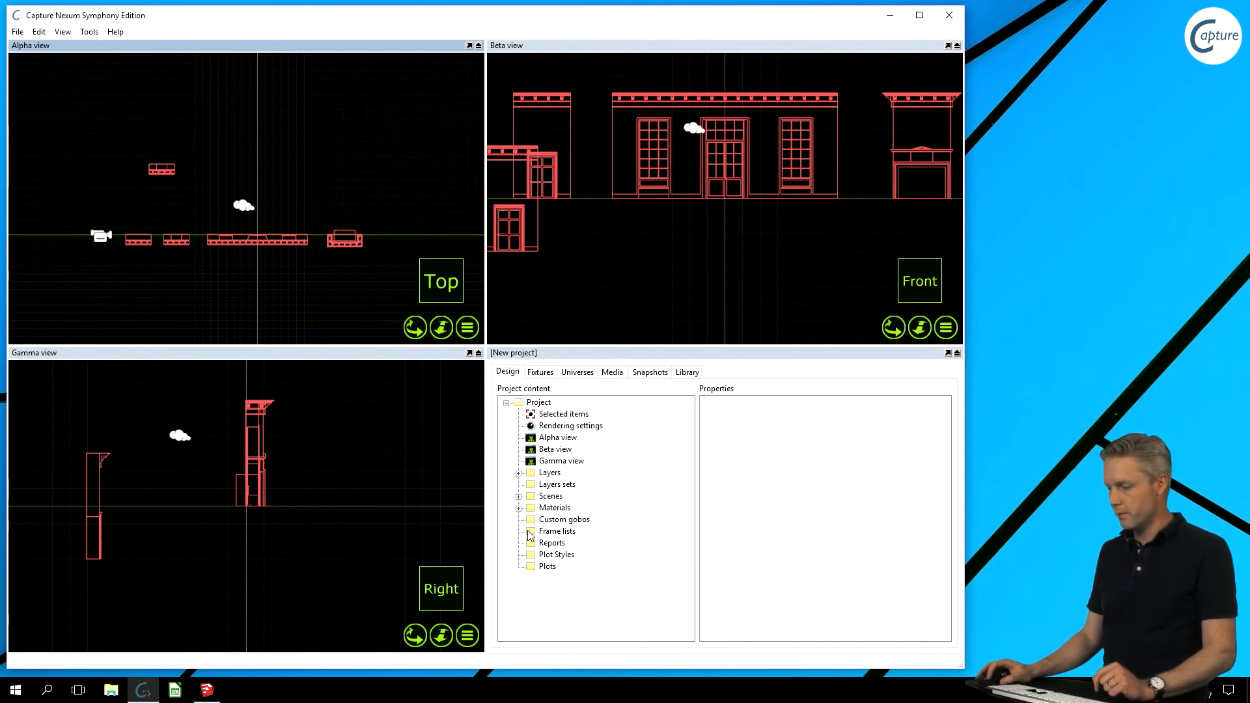
pyautogui.click(519, 508)
pyautogui.click(519, 473)
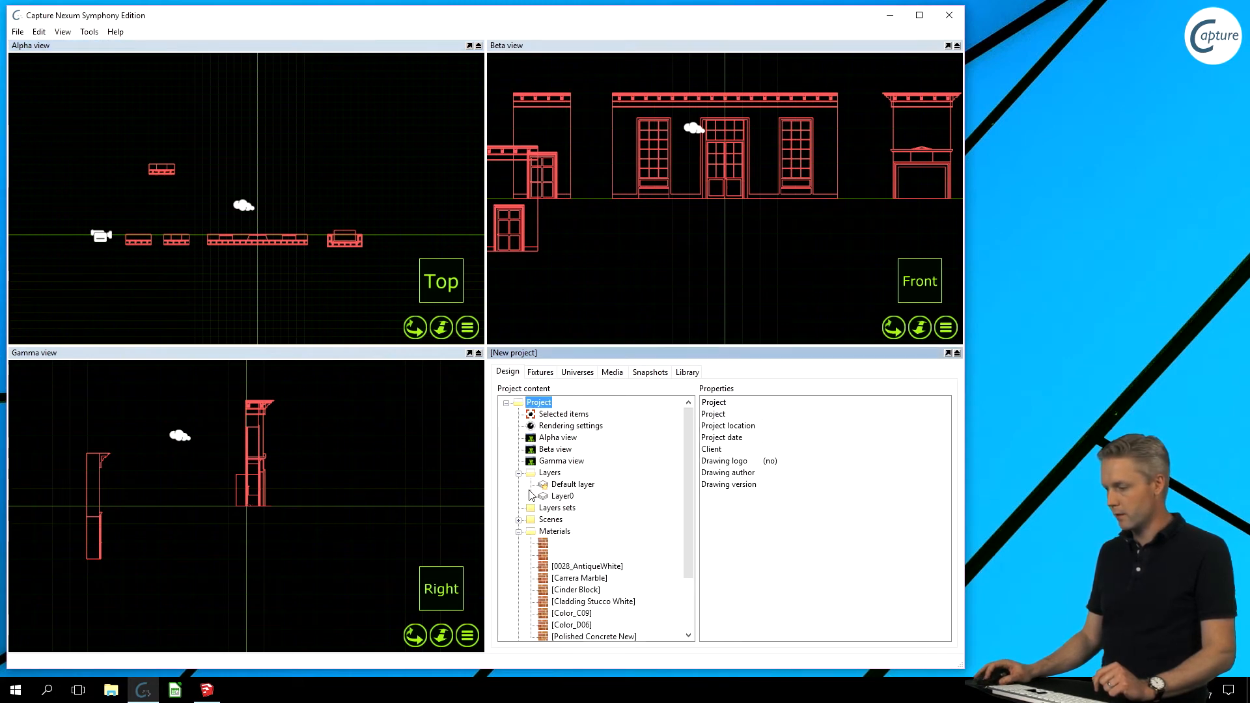
pyautogui.scroll(-2, 584, 526)
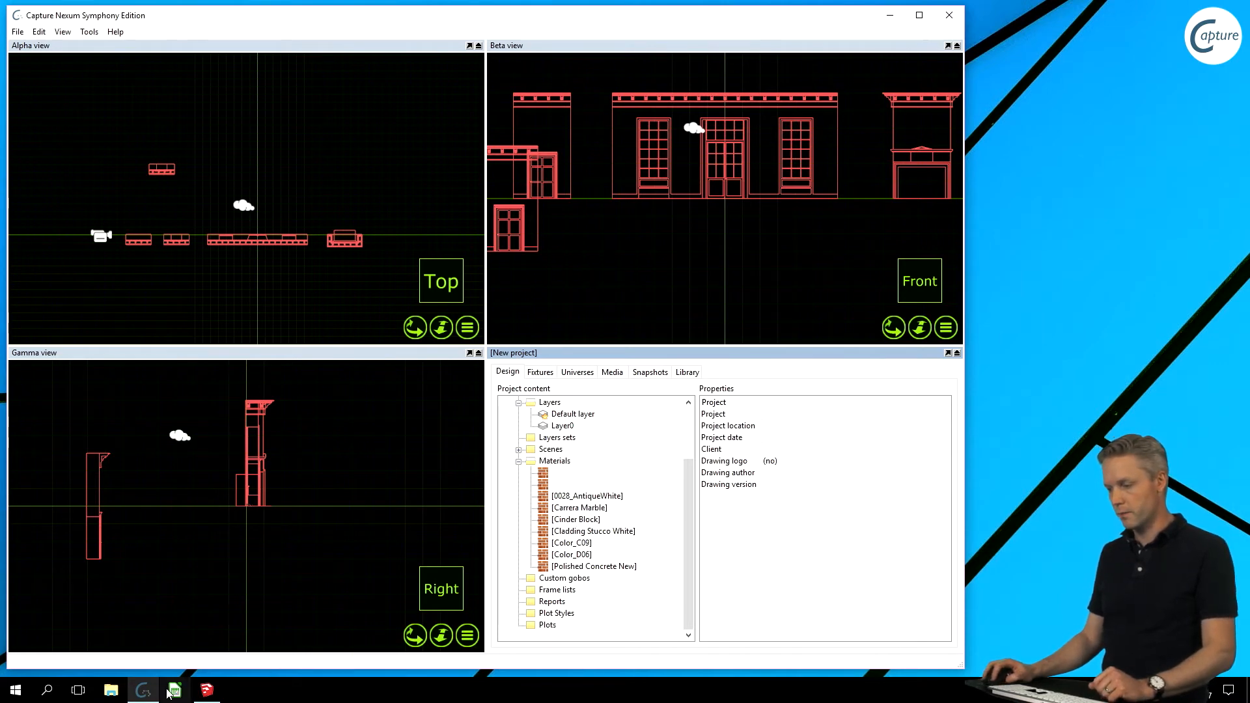
pyautogui.click(199, 691)
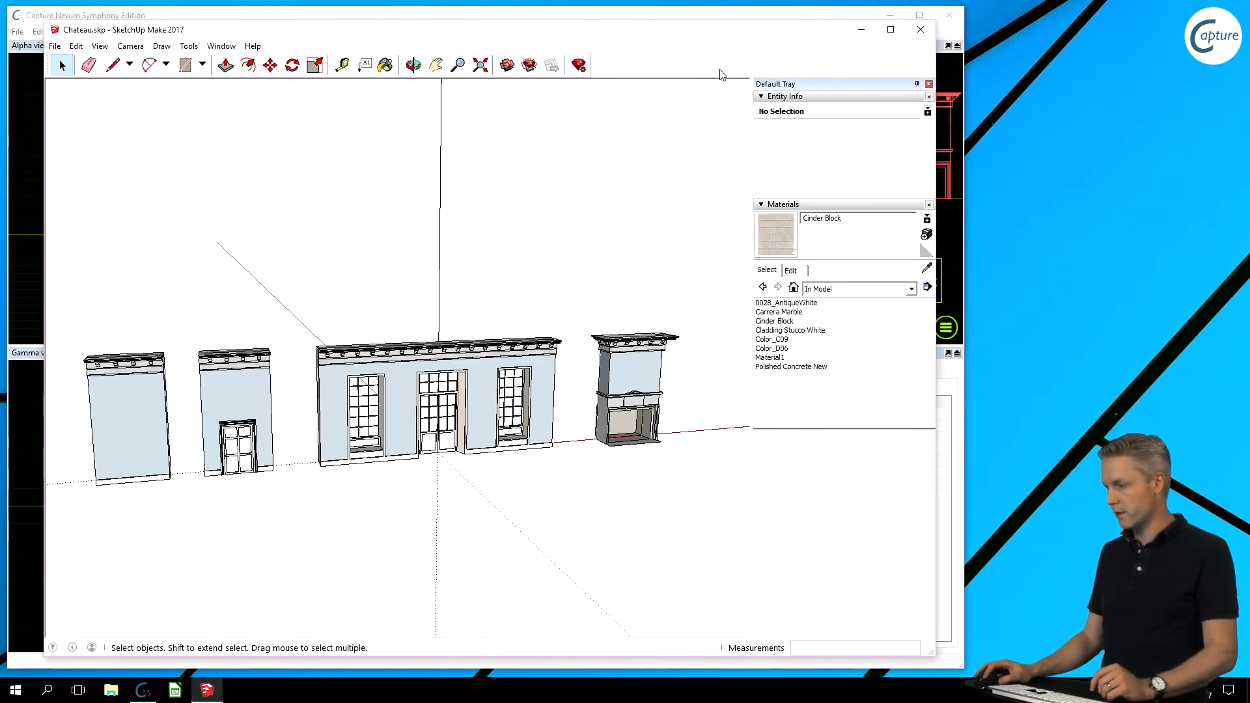
# - Position SketchUp's Materials list beside Capture's imported materials for comparison, then return to Capture
pyautogui.moveTo(723, 39); pyautogui.dragTo(269, 41)
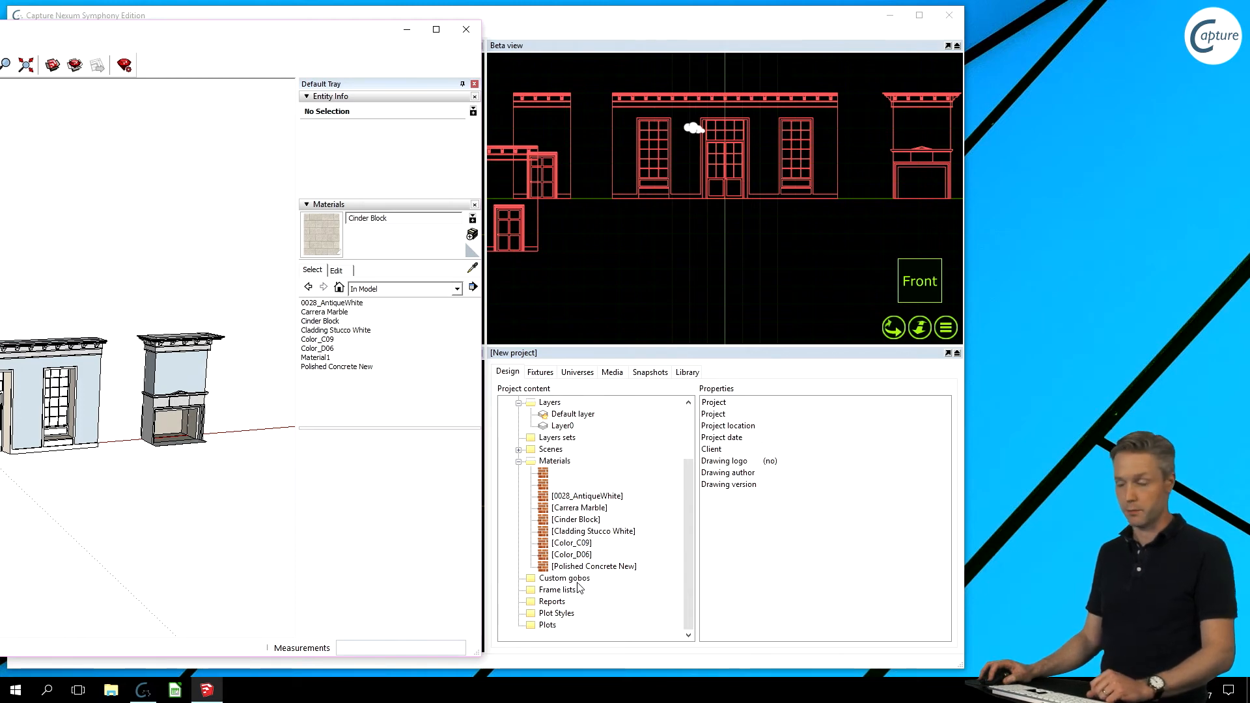
pyautogui.moveTo(290, 40)
pyautogui.mouseDown()
pyautogui.moveTo(664, 23)
pyautogui.moveTo(790, 45)
pyautogui.moveTo(748, 17)
pyautogui.mouseUp()
pyautogui.hotkey('alt', 'Tab')
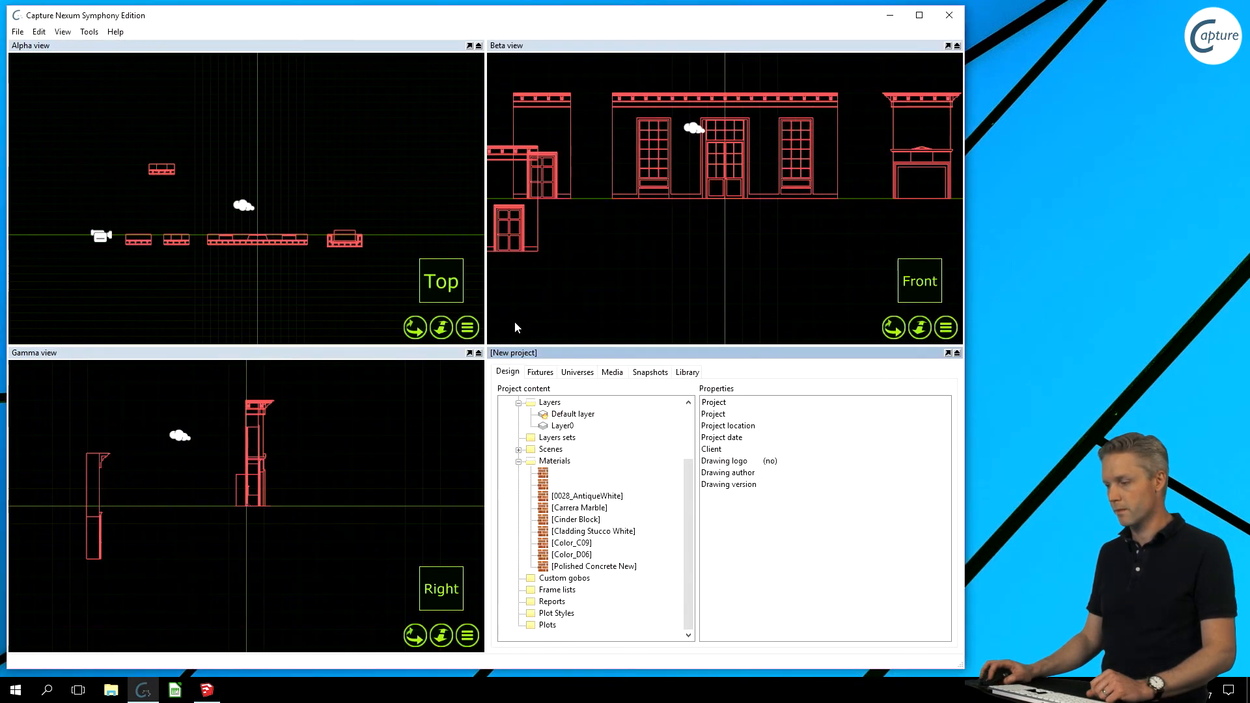
# - Activate the Gamma view and select the central wall's cornice instead of the whole wall
pyautogui.click(332, 488)
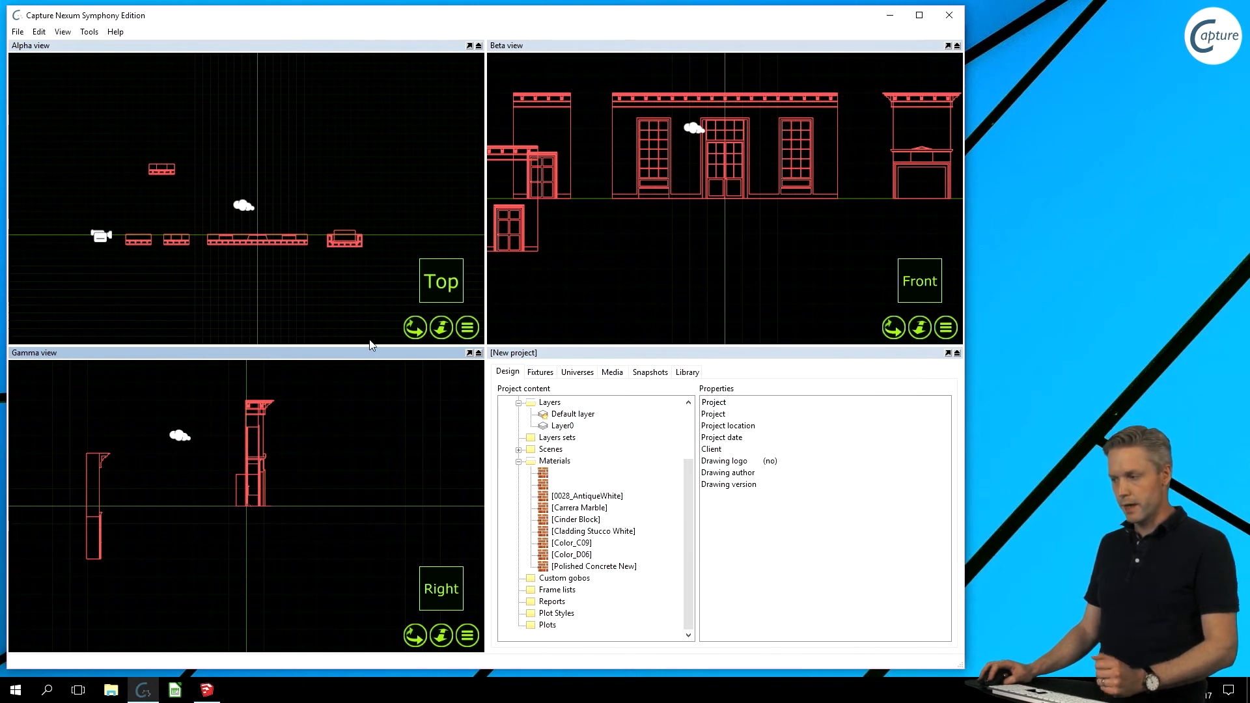
pyautogui.click(644, 165)
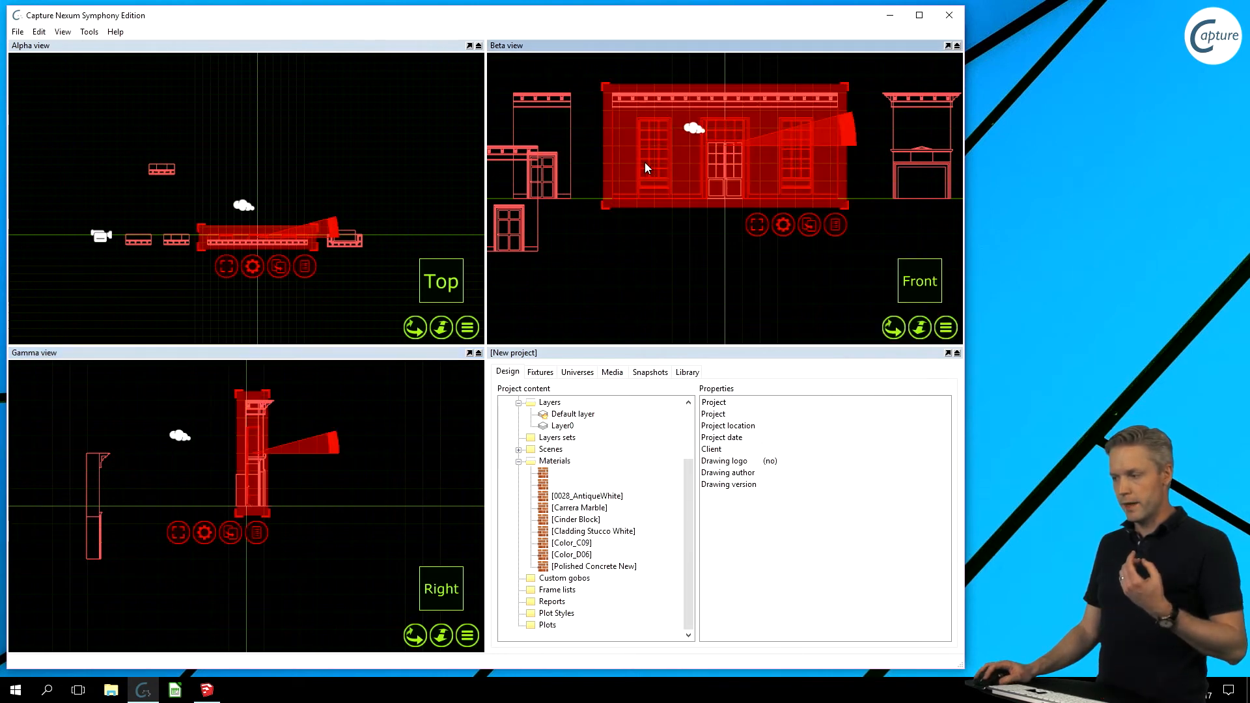
pyautogui.click(599, 100)
pyautogui.scroll(4, 654, 93)
pyautogui.click(657, 114)
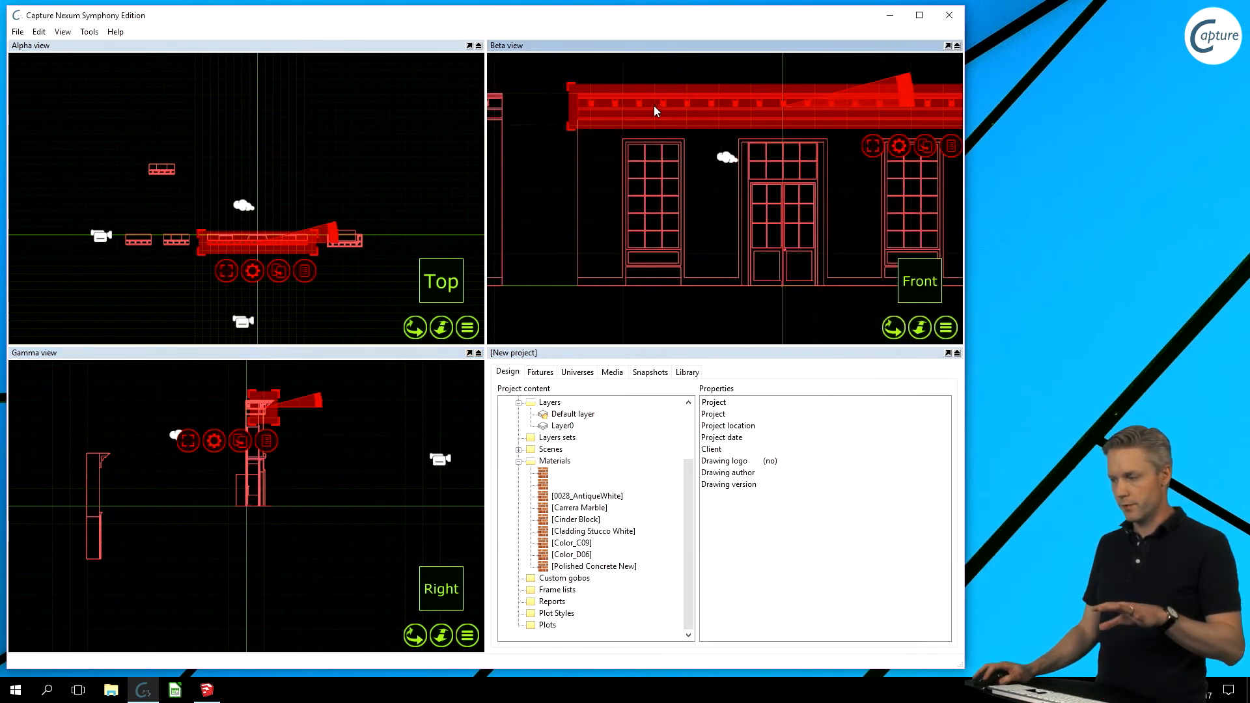
# - Drag the cornice down off the wall and then down-right, then bring SketchUp forward
pyautogui.moveTo(654, 110); pyautogui.dragTo(611, 132)
pyautogui.moveTo(581, 220); pyautogui.dragTo(583, 194, button='middle')
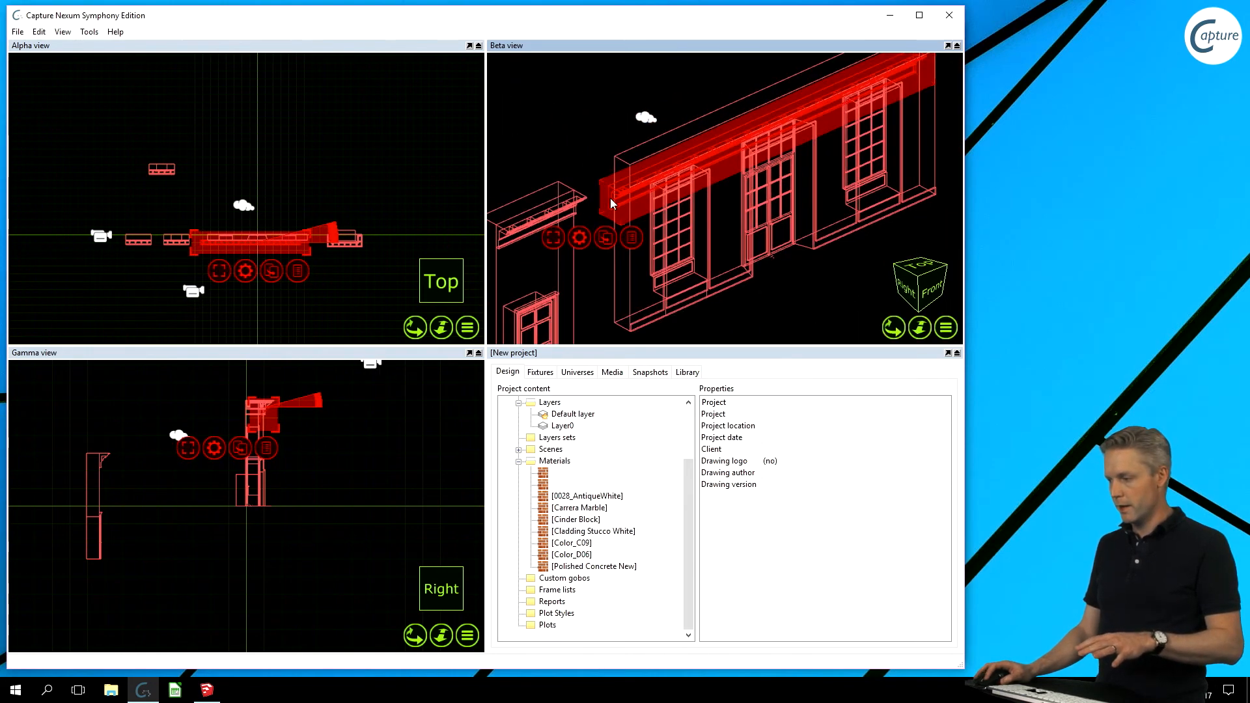
pyautogui.moveTo(611, 199); pyautogui.dragTo(665, 235)
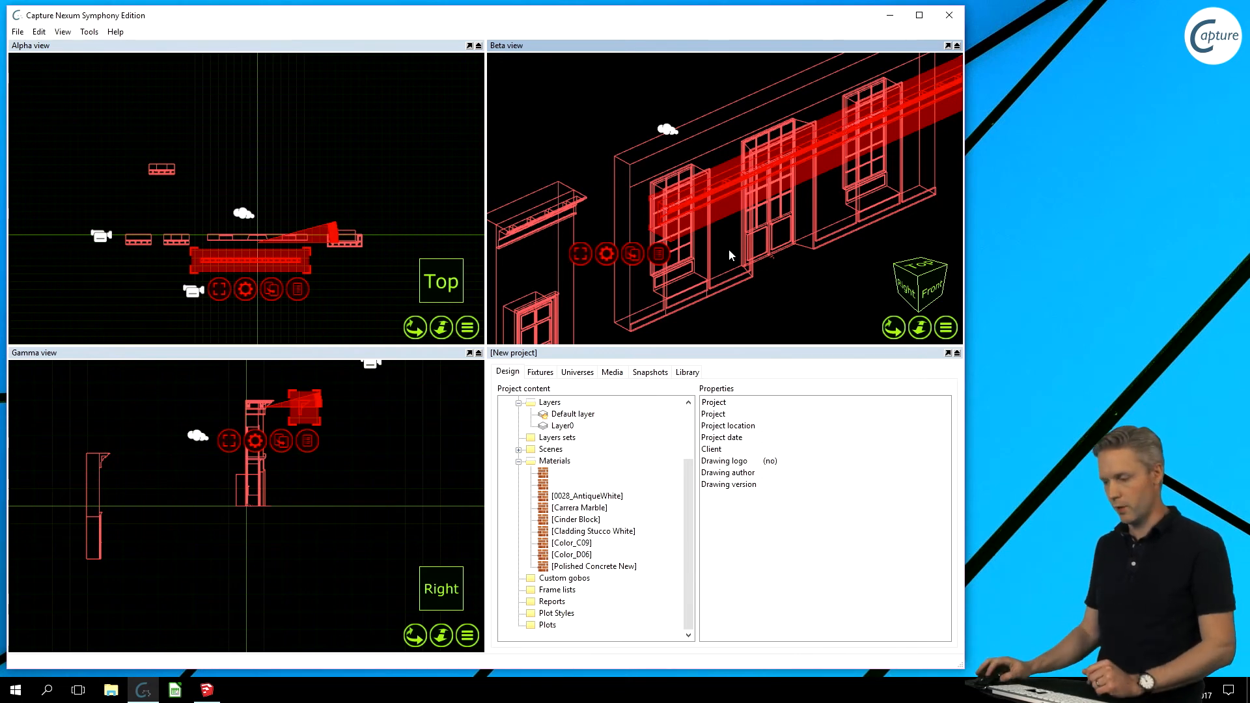
pyautogui.click(207, 690)
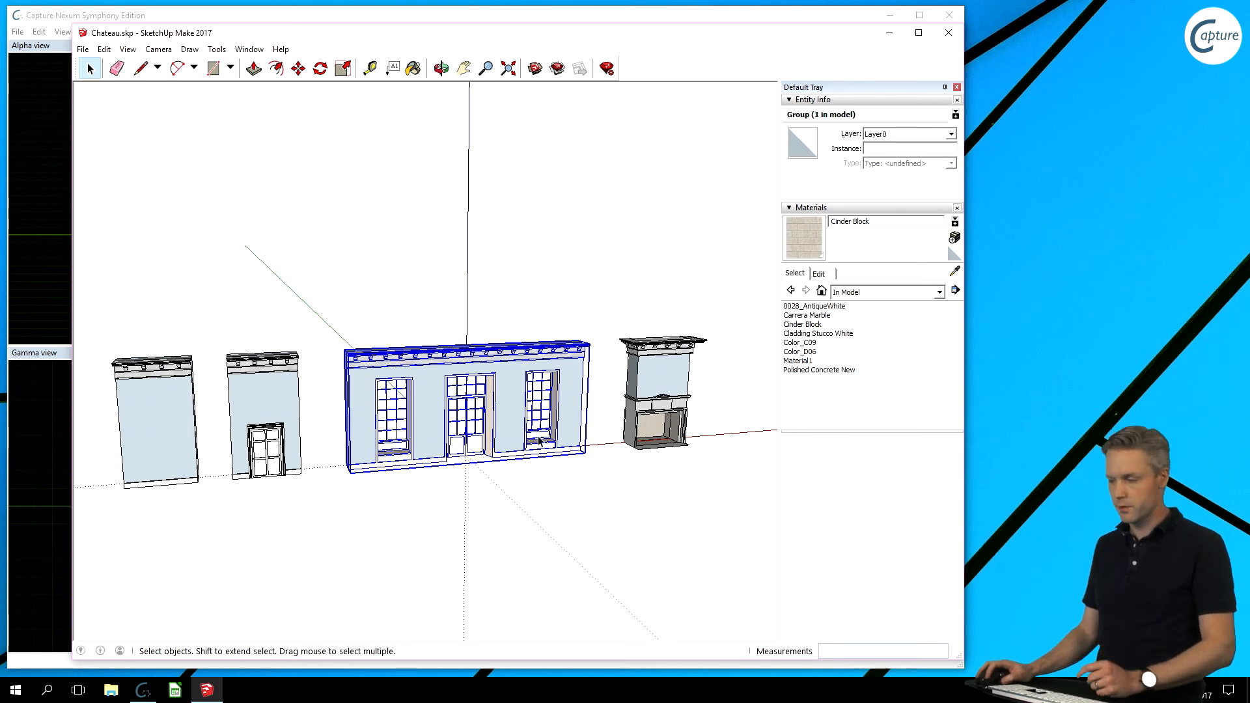
# - Return to Capture after confirming the central wall is a single group on Layer0
pyautogui.hotkey('alt', 'Tab')
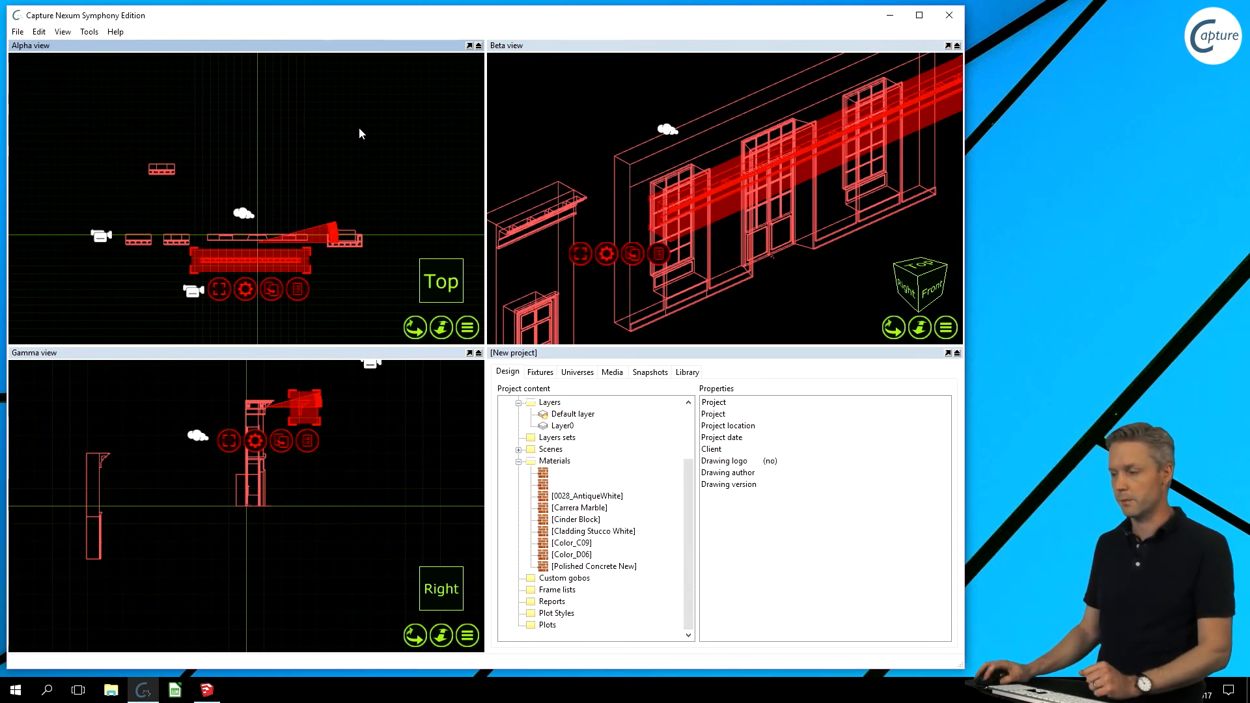
# - Deselect the moved cornice and re-import Chateau.skp via File > Import Model
pyautogui.click(107, 103)
pyautogui.click(18, 32)
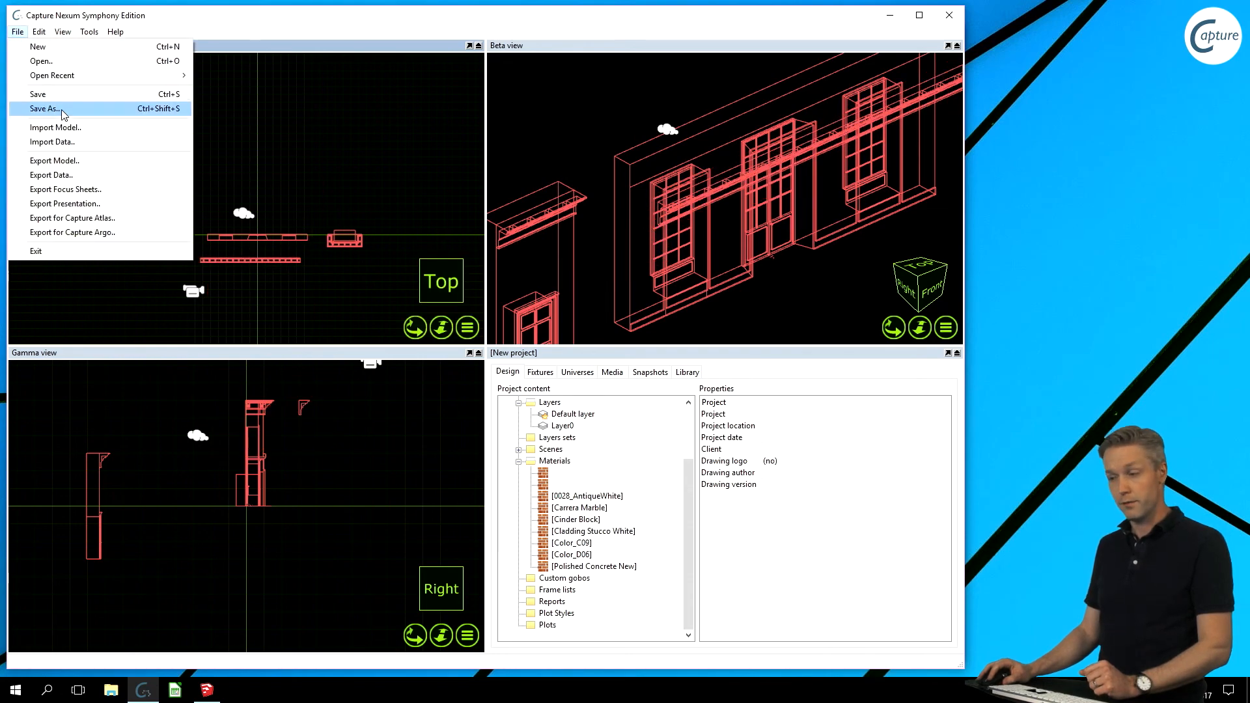
pyautogui.click(86, 129)
pyautogui.doubleClick(195, 156)
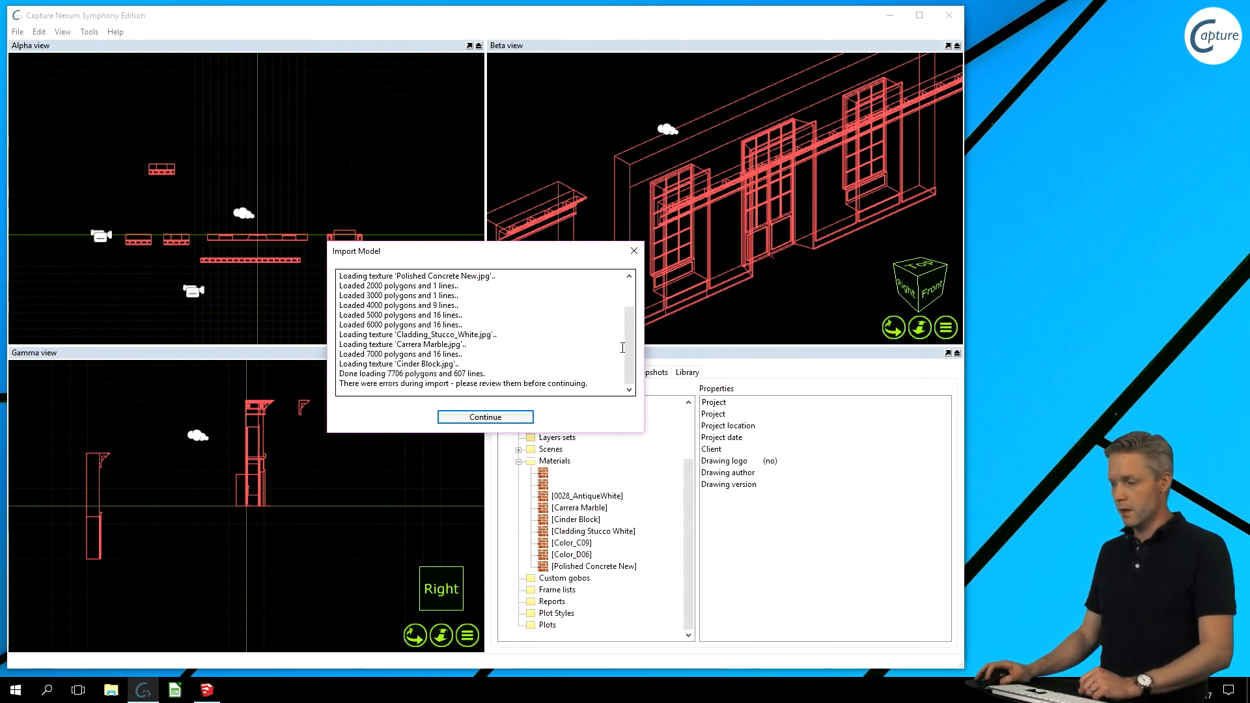
# - Highlight the two-sided material ERROR line in the import log, then continue to the preview
pyautogui.scroll(2, 622, 348)
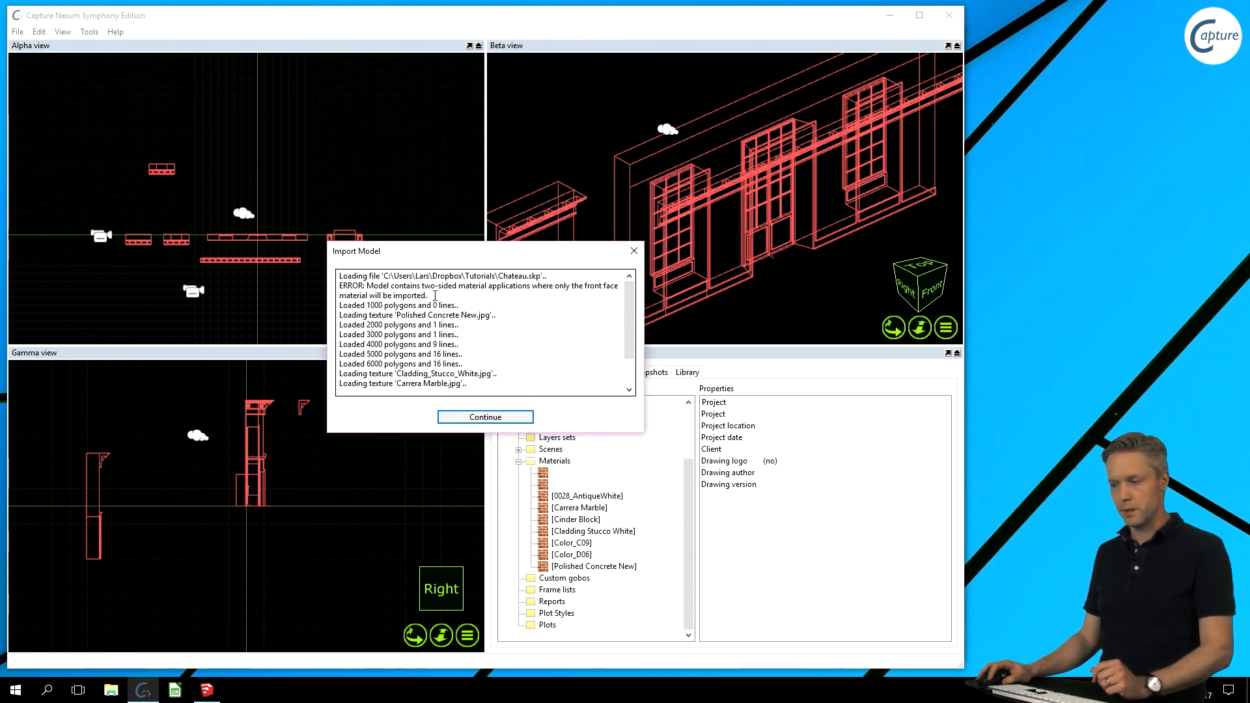
pyautogui.click(435, 294)
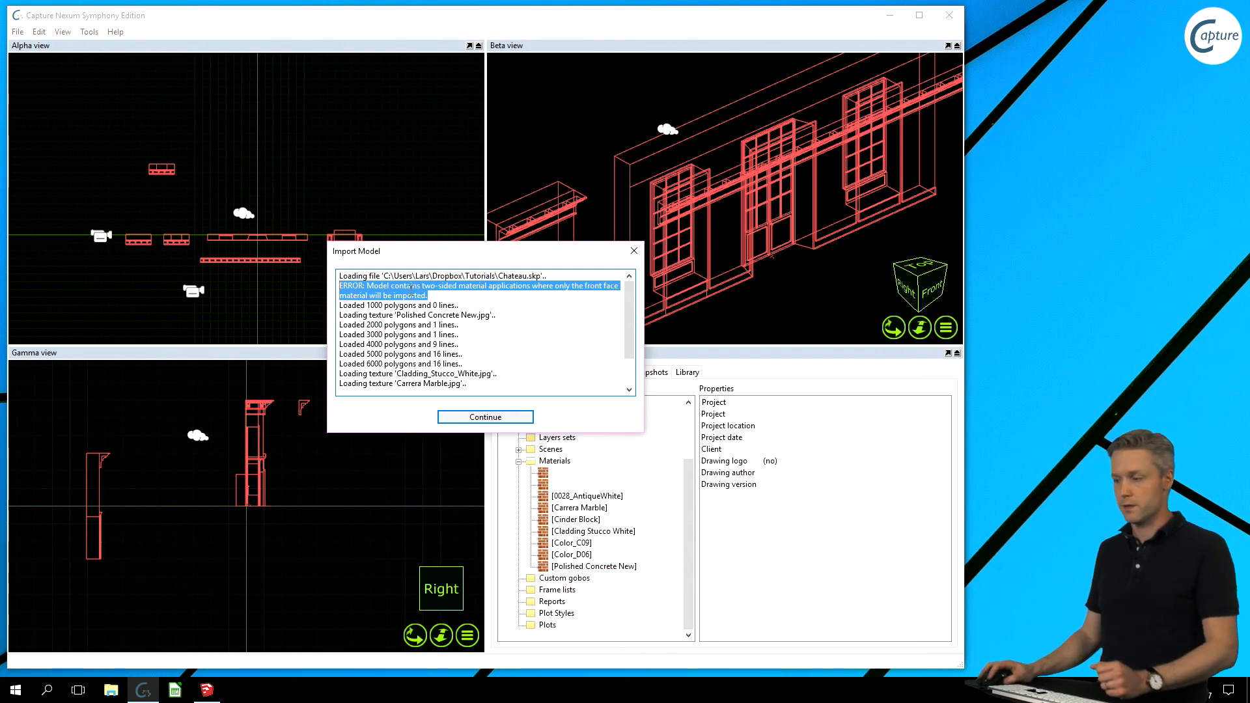
pyautogui.click(470, 286)
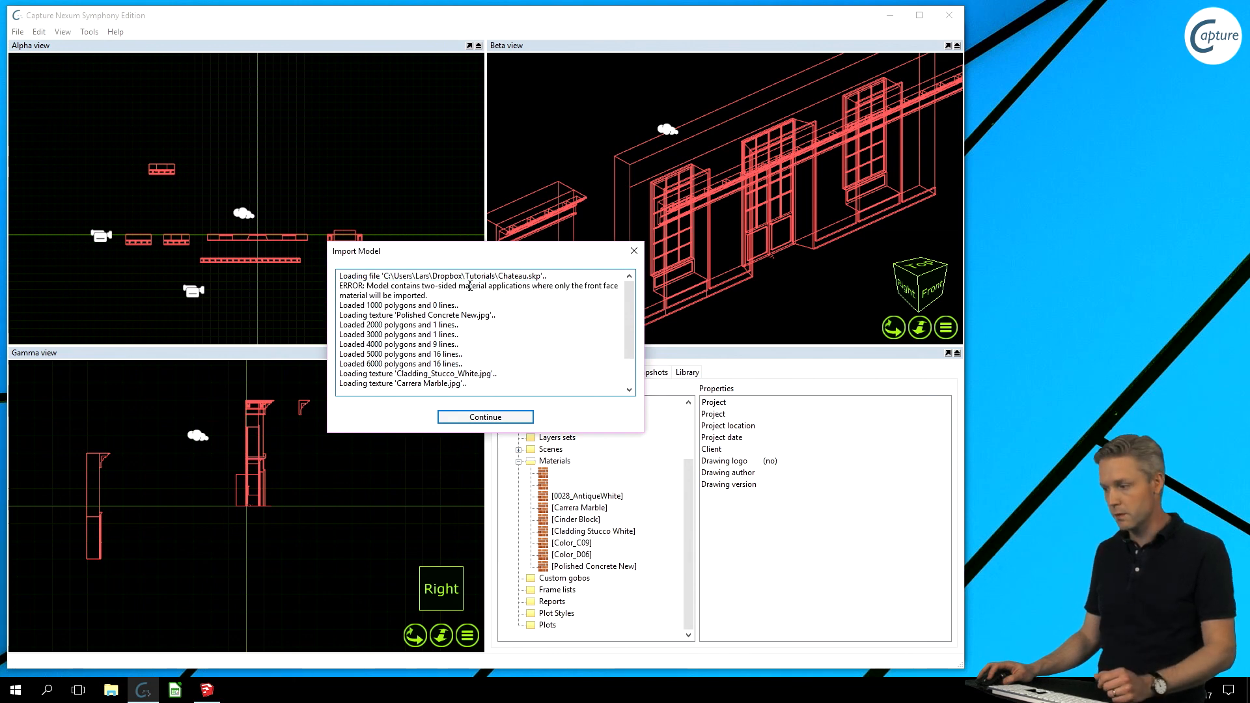
pyautogui.moveTo(445, 296); pyautogui.dragTo(343, 287)
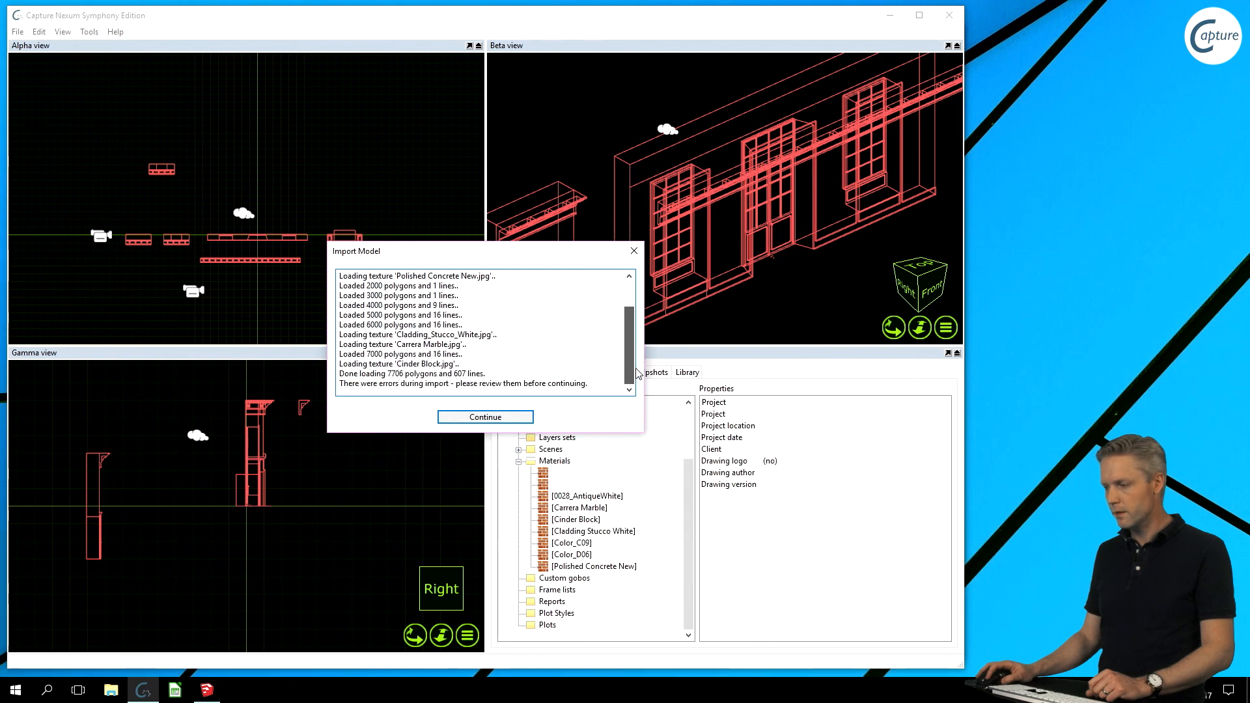
pyautogui.click(473, 418)
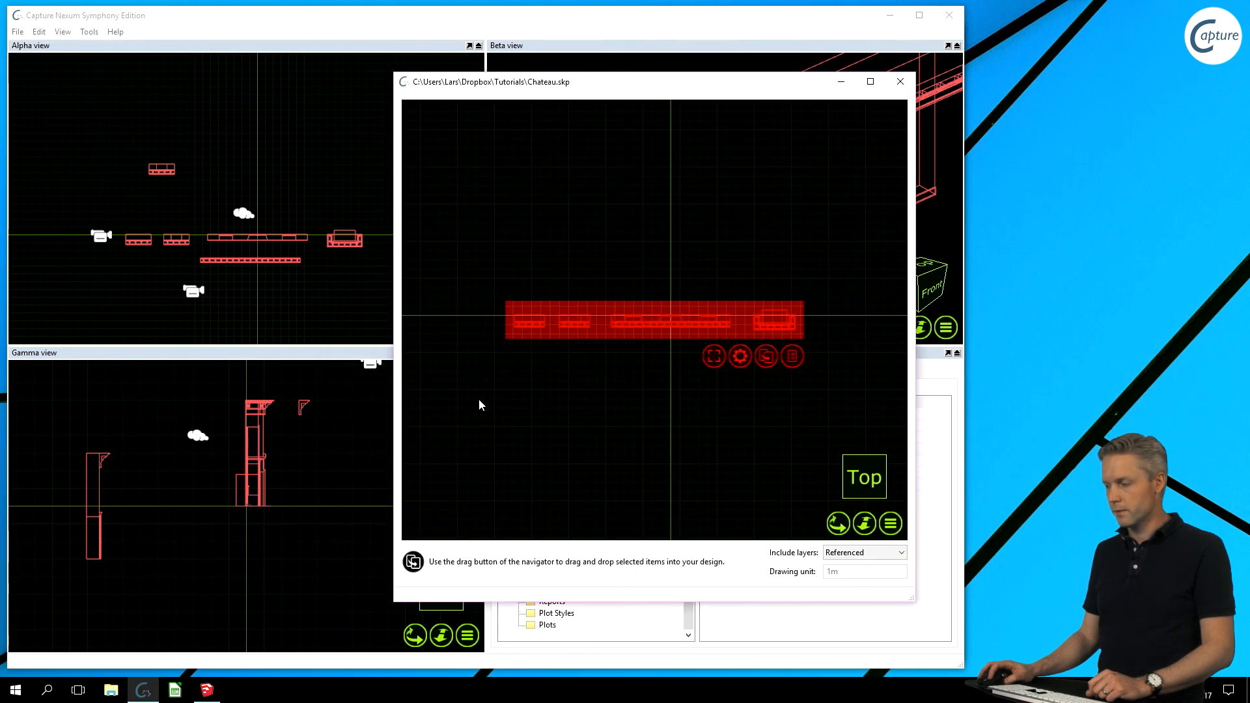